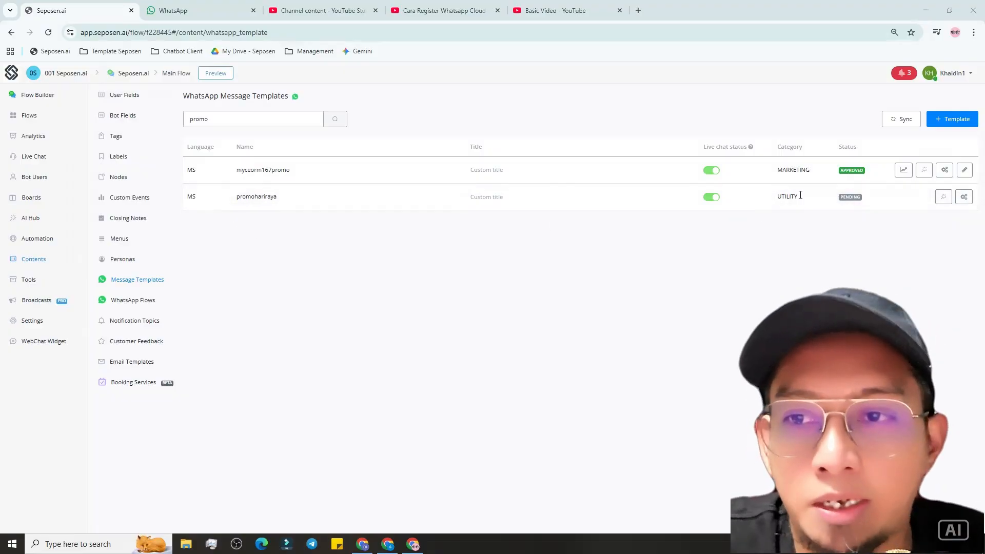
Sync the WhatsApp message templates and check the category and status of the promohariraya template.
left_click(901, 126)
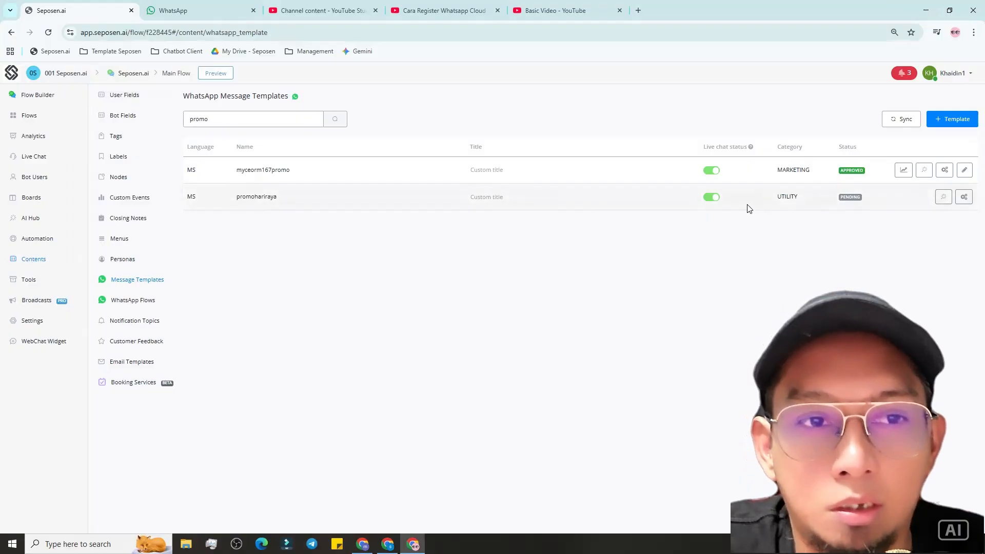
left_click_drag(780, 198, 799, 201)
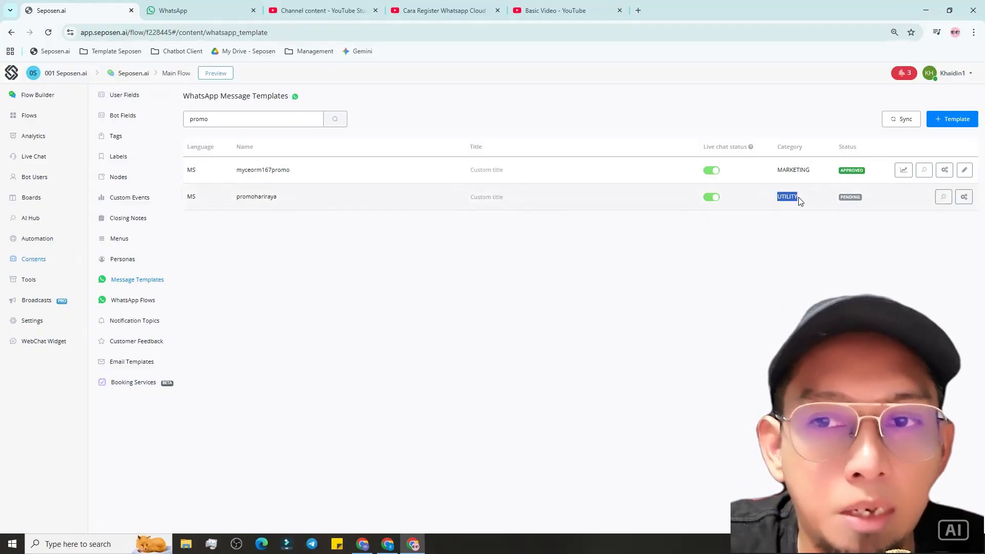
left_click(623, 361)
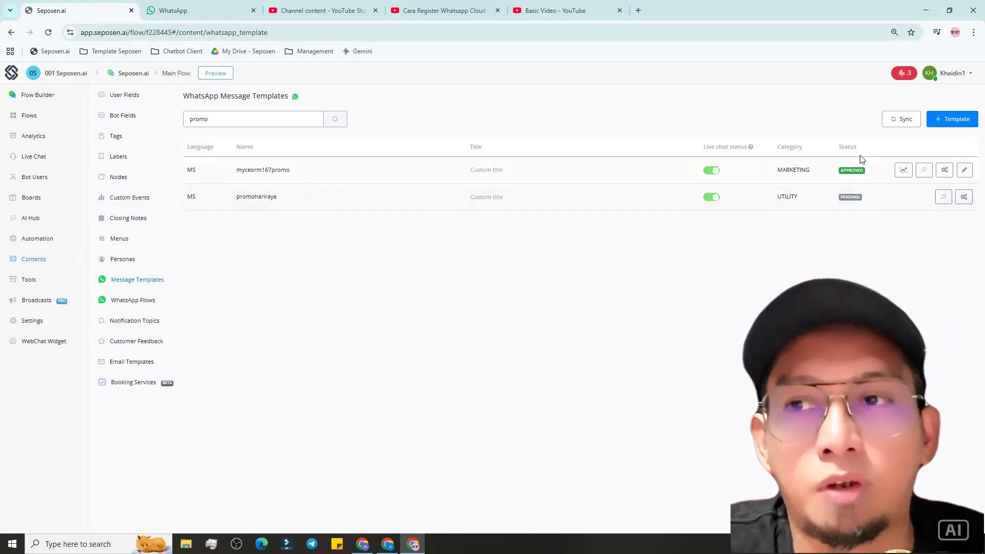
left_click(896, 124)
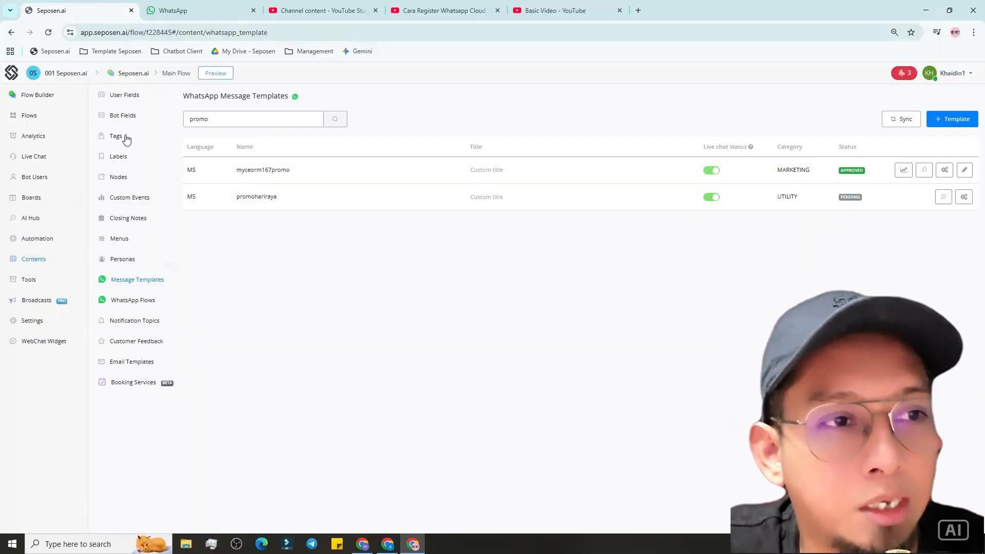
Create a new Web sub flow named "Broadcast Promo Hari Raya".
left_click(40, 119)
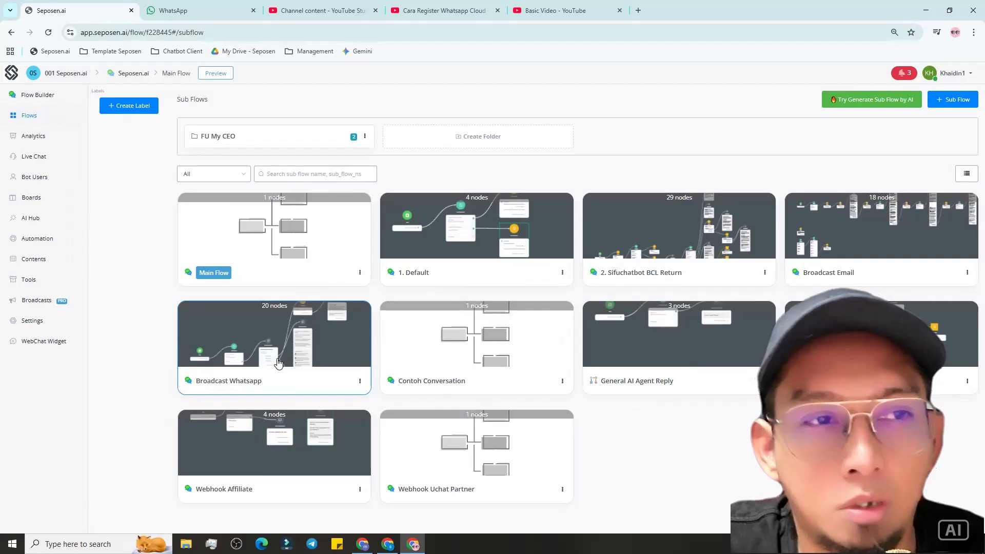
left_click(950, 102)
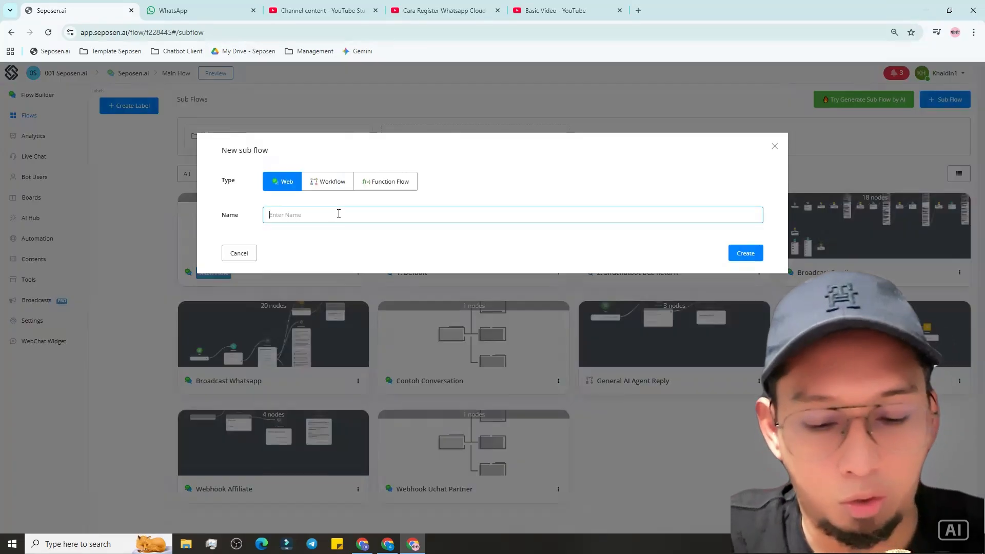
type("Pro")
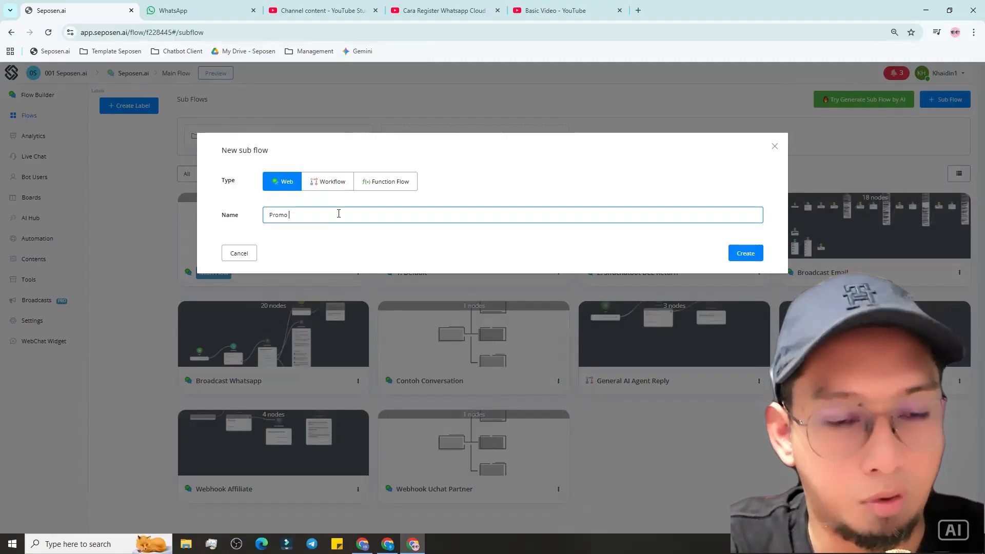
type("mo")
key("BackSpace")
key("BackSpace")
key("BackSpace")
key("BackSpace")
key("BackSpace")
type("Brioadcast")
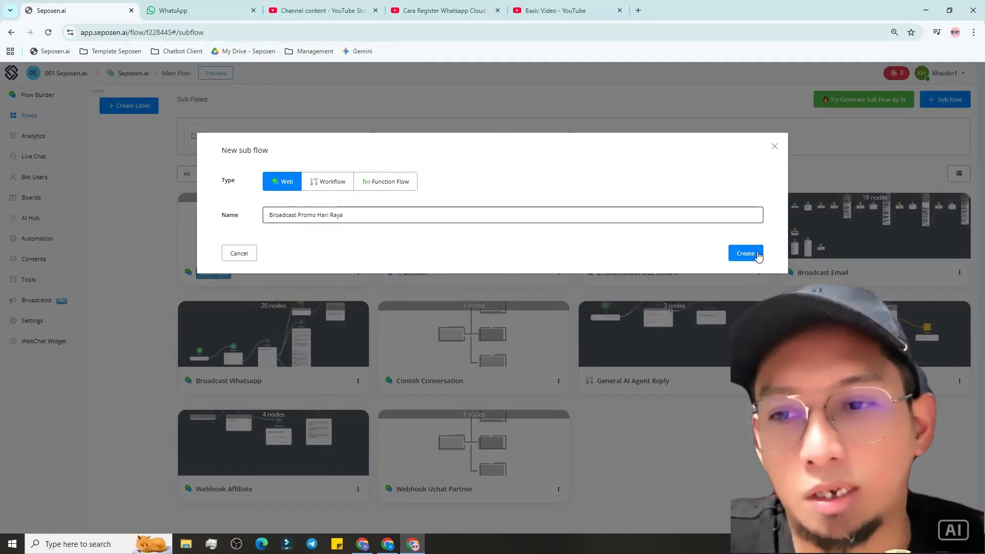
left_click(739, 253)
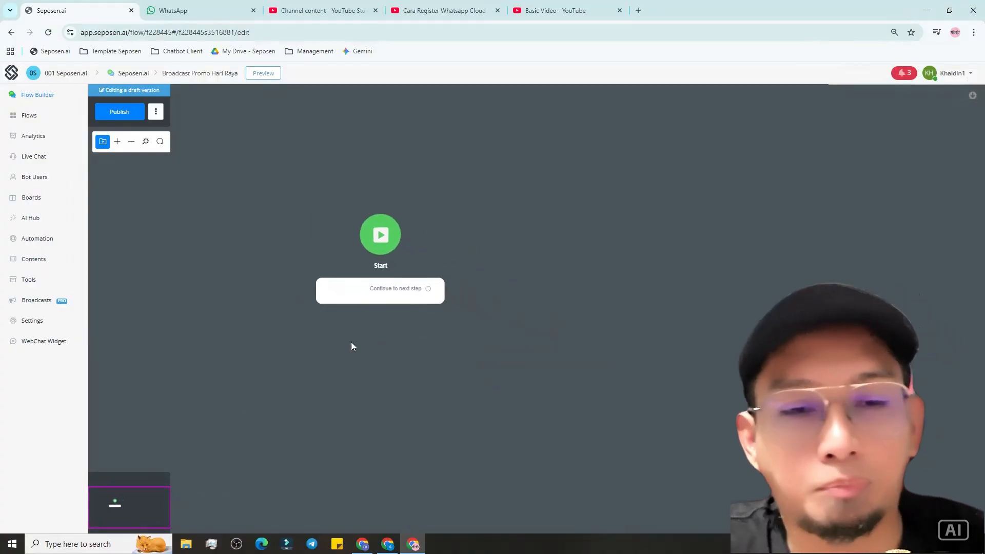
Connect a Send Message step to the Start node and add a WhatsApp message template item to it.
left_click_drag(449, 343, 383, 338)
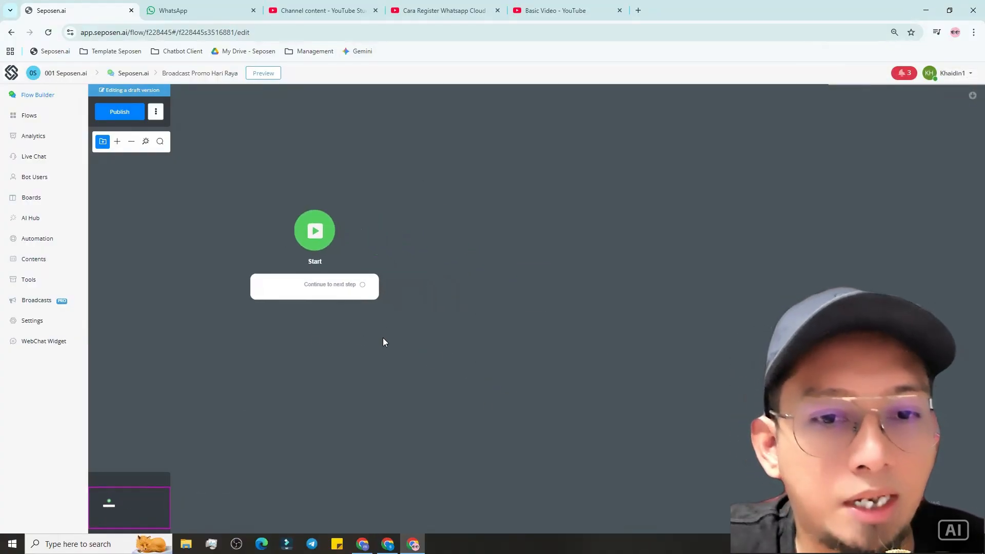
scroll(363, 289, "up", 3)
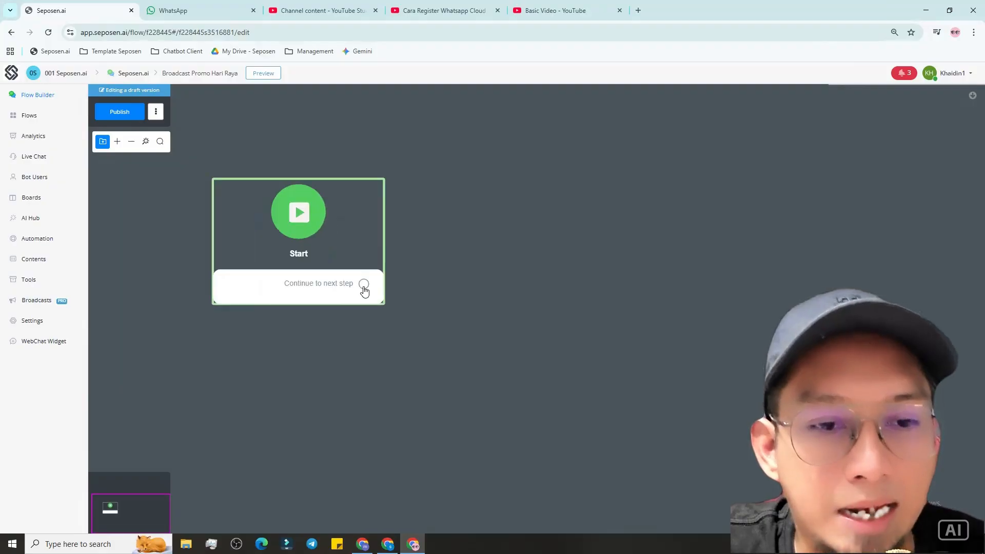
scroll(362, 287, "up", 1)
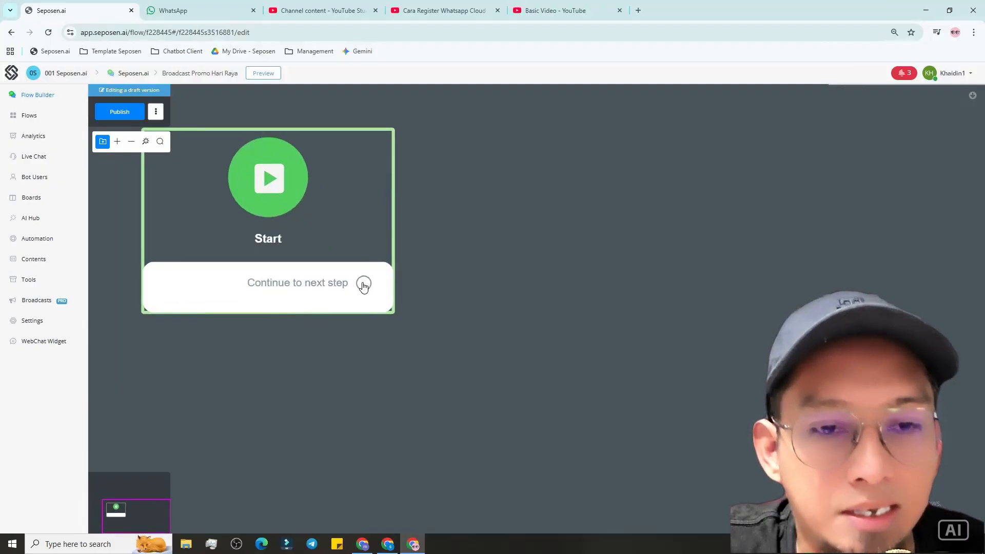
left_click_drag(364, 287, 544, 229)
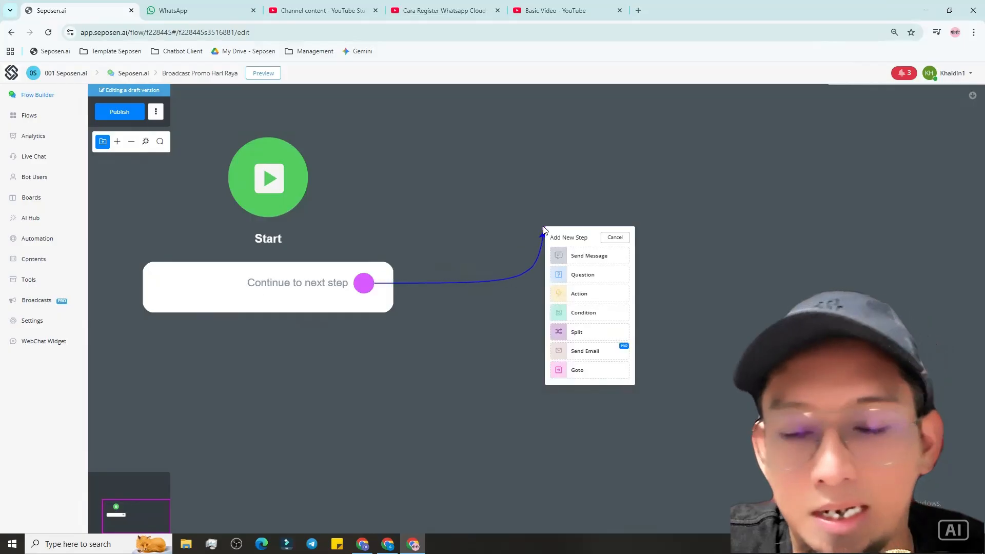
left_click(586, 257)
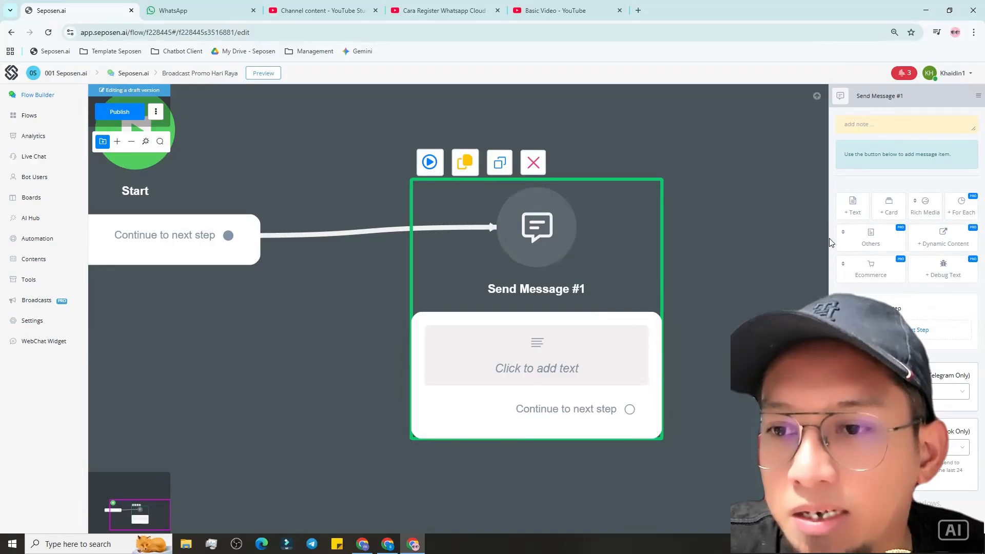
left_click(872, 245)
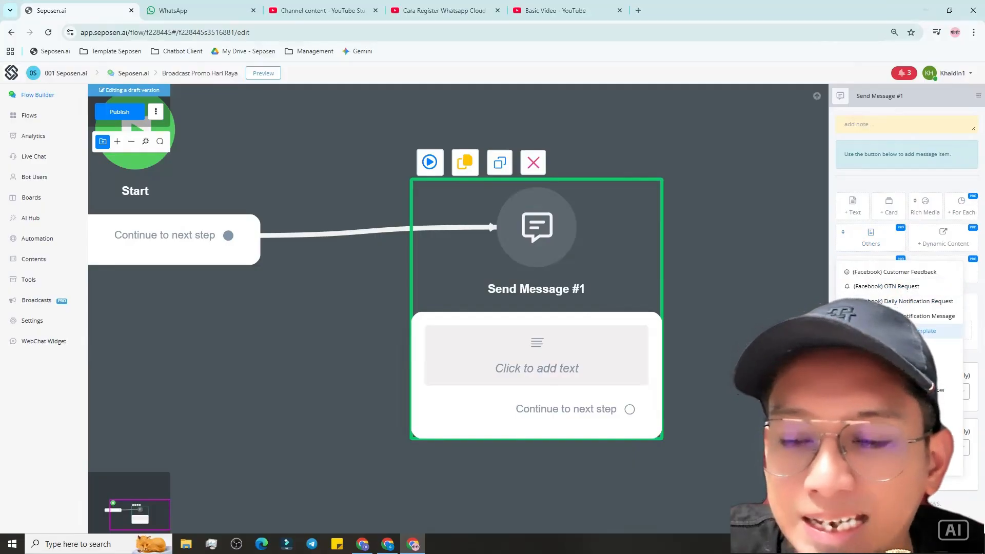
left_click(927, 331)
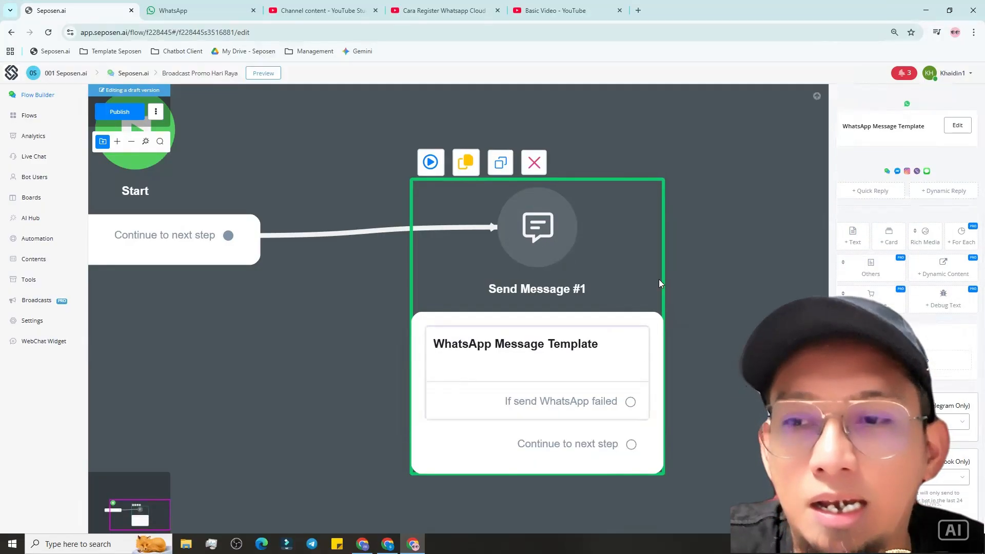
Try the ms - myceorm167promo template in the WhatsApp Message Template item, review its quick replies and preview text, and leave without saving.
scroll(405, 321, "down", 3)
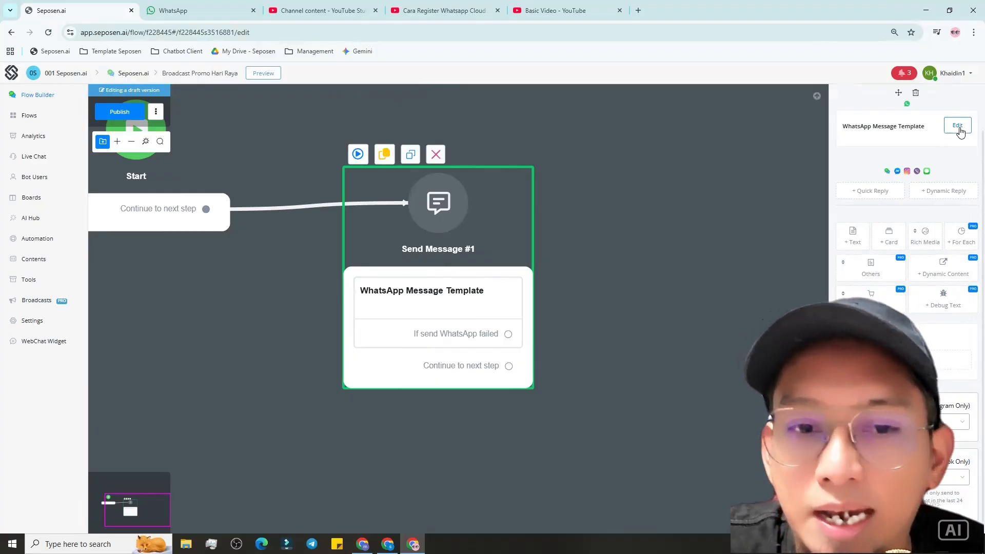
left_click(959, 131)
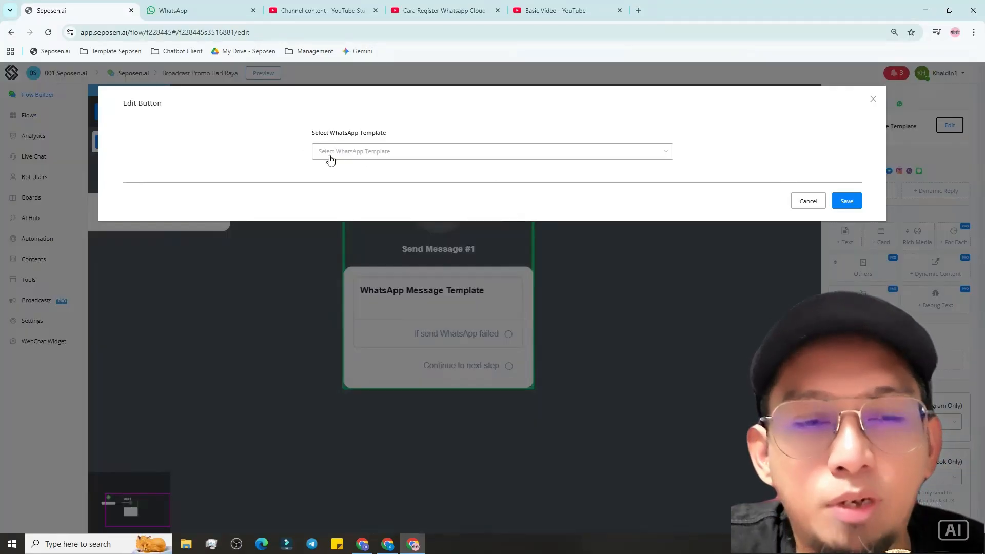
left_click(331, 152)
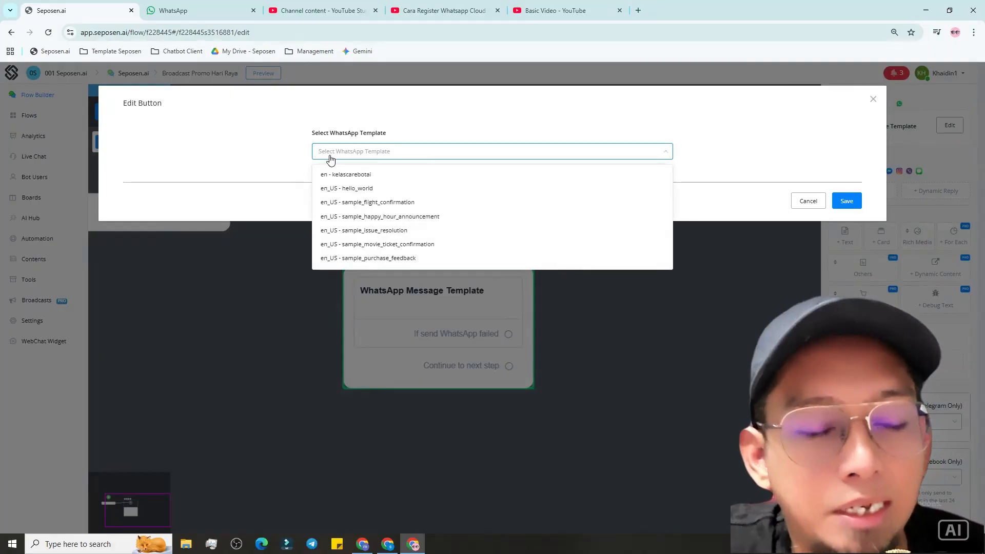
type("promo")
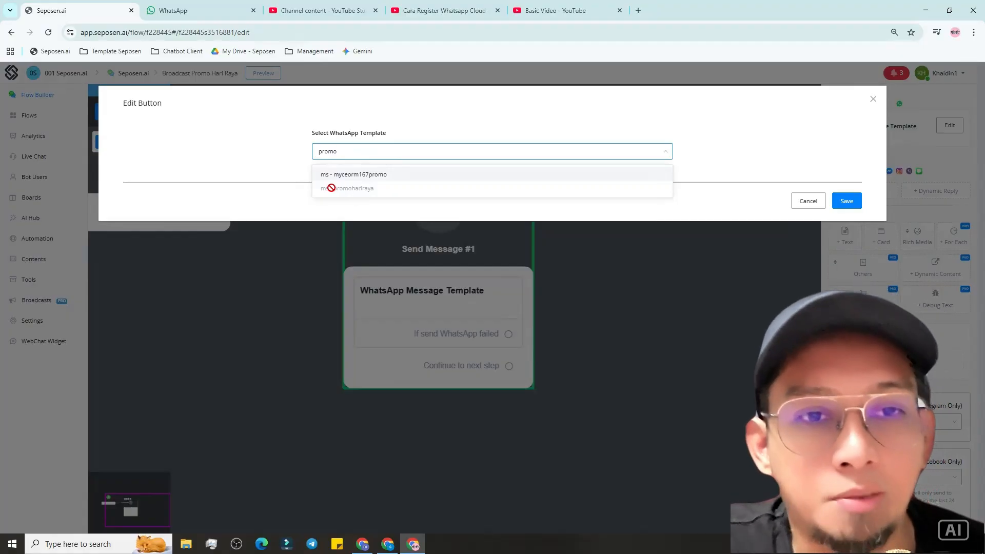
left_click(369, 176)
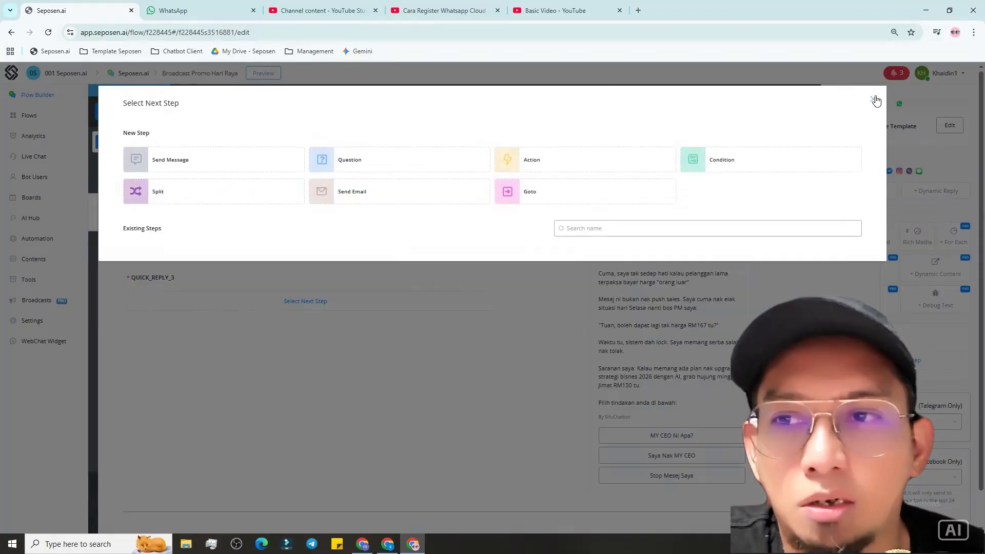
left_click(874, 100)
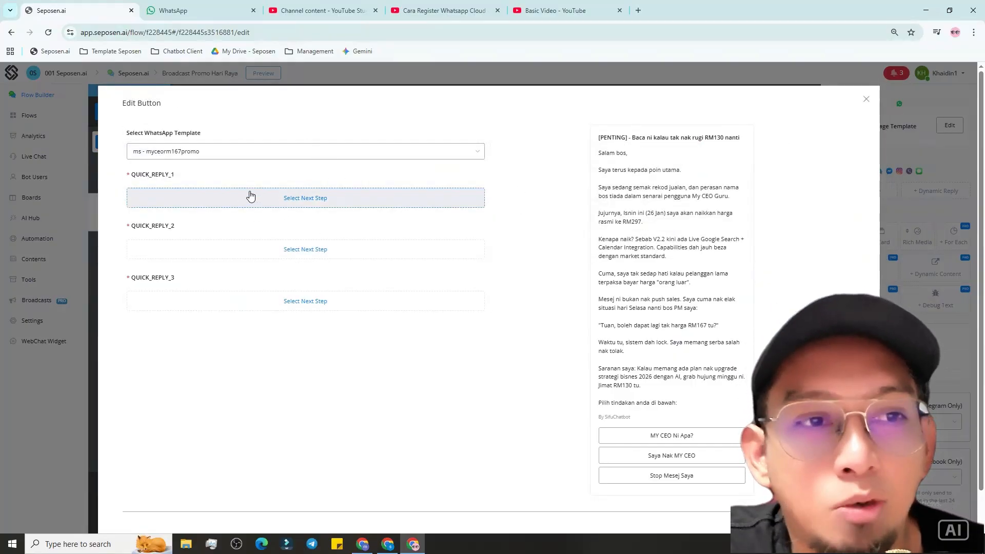
left_click_drag(600, 155, 696, 415)
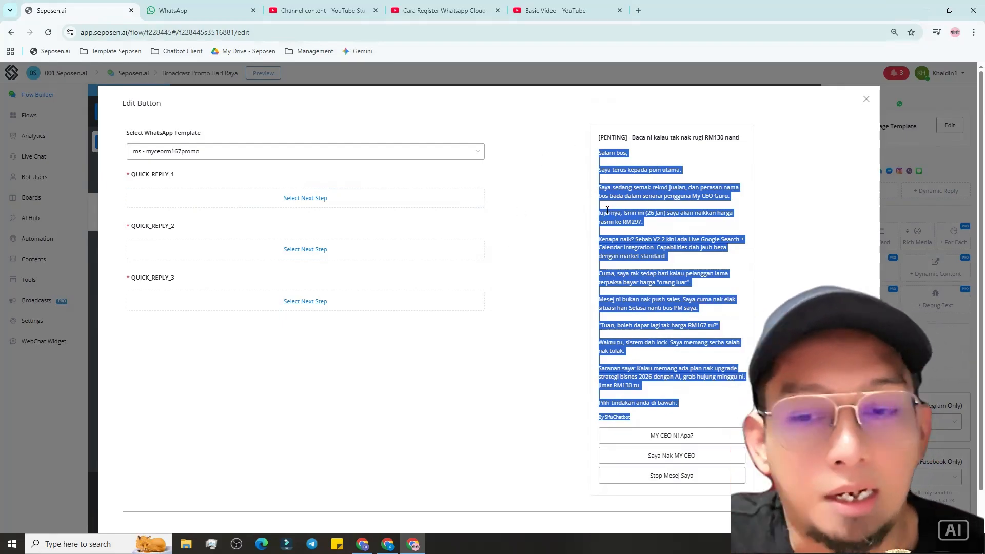
scroll(608, 211, "down", 1)
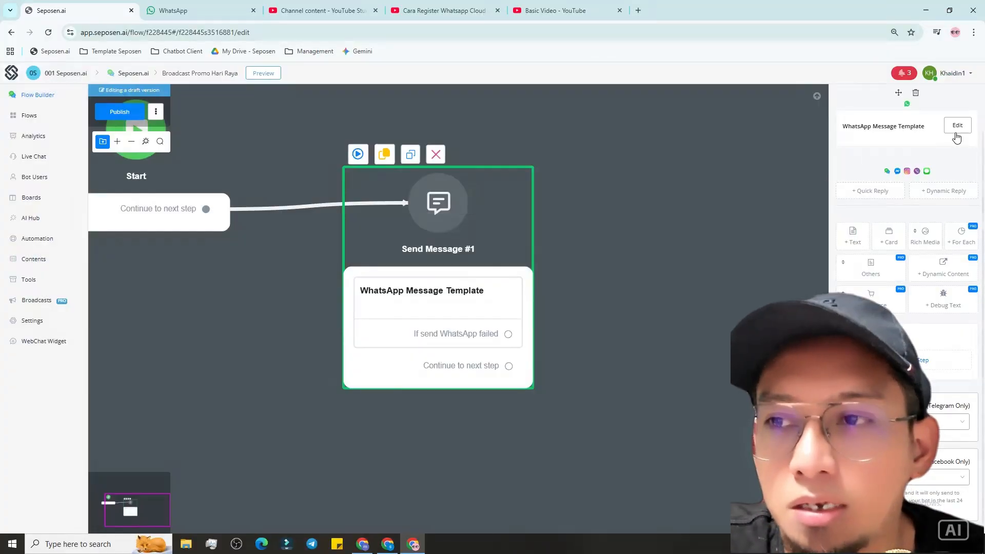
Select the en - kelascarebotai template for the WhatsApp message and examine the greeting line containing the {{1}} variable.
left_click(950, 126)
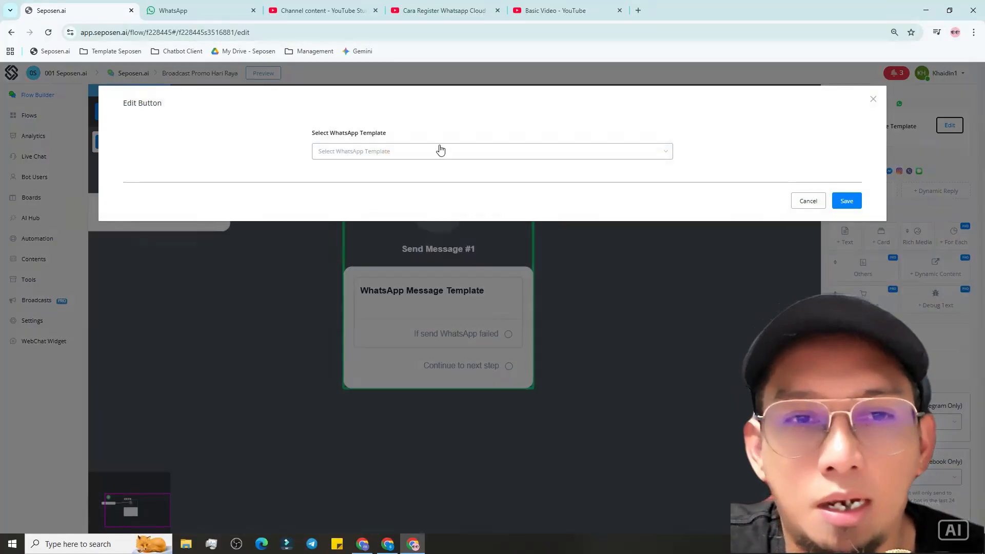
left_click(440, 150)
left_click(365, 186)
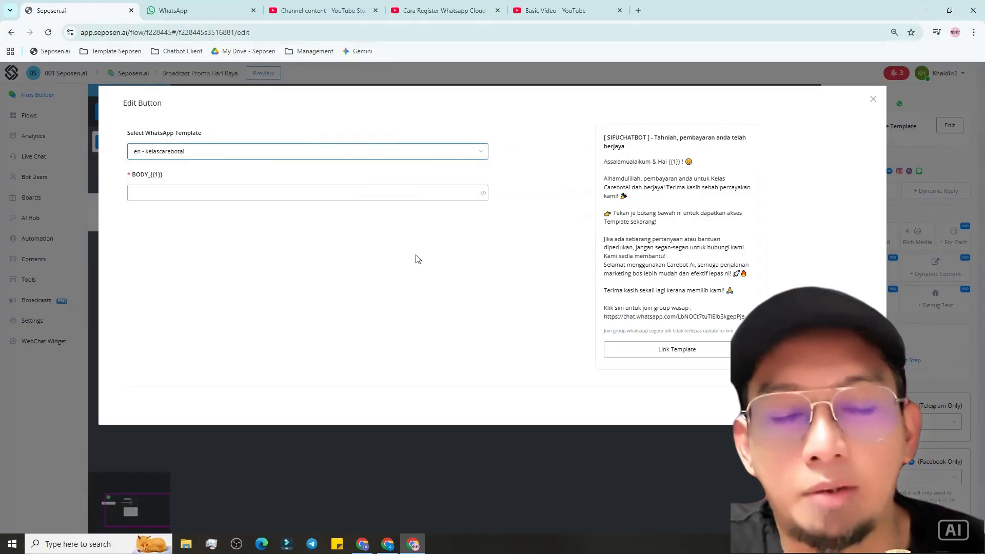
left_click(219, 196)
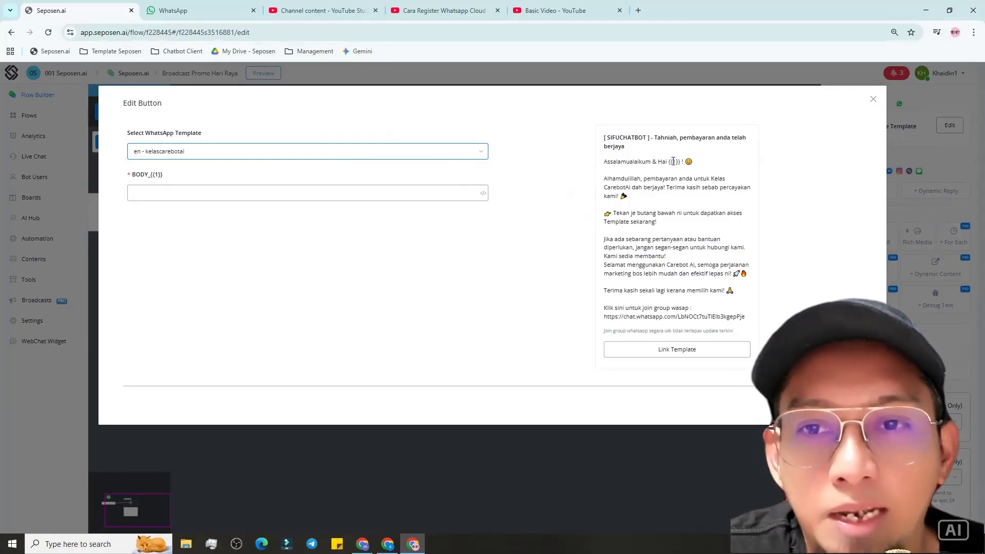
left_click(282, 194)
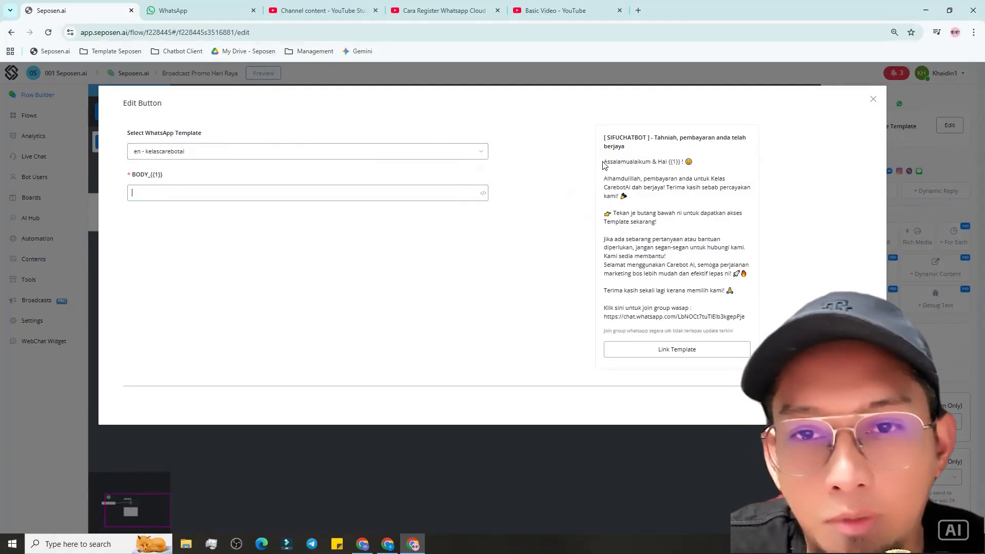
left_click_drag(604, 164, 695, 165)
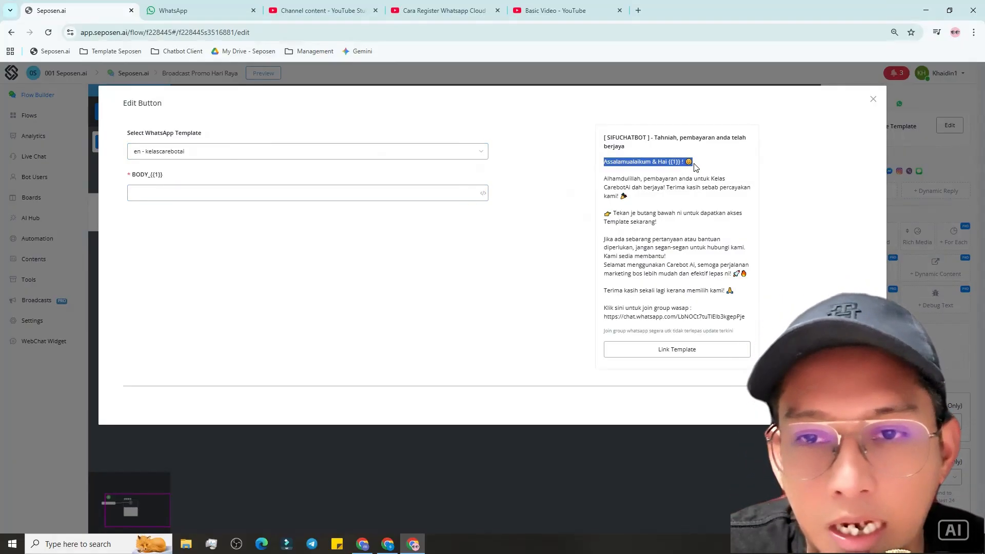
Fill the template's BODY_{{1}} field with the User Name variable.
left_click(246, 192)
type("{")
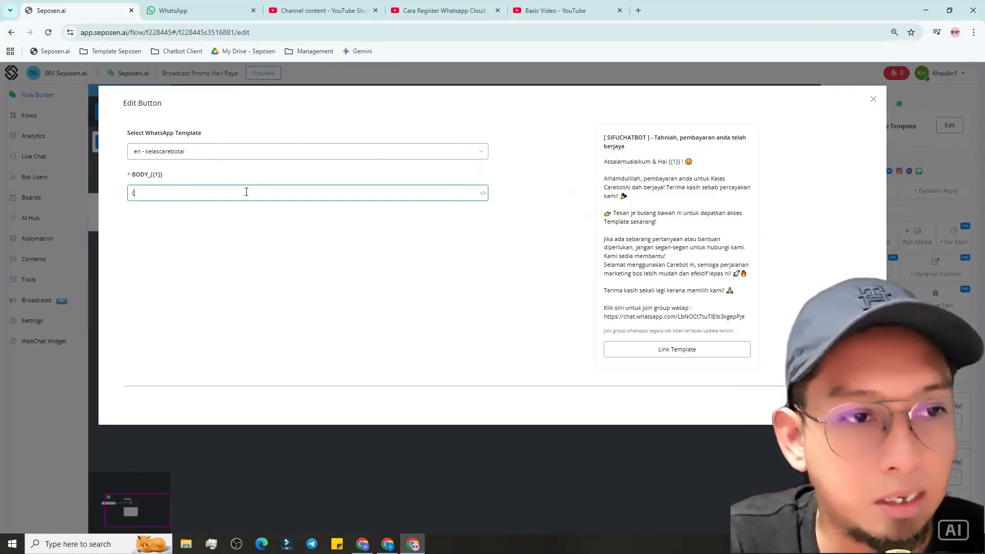
type("{user")
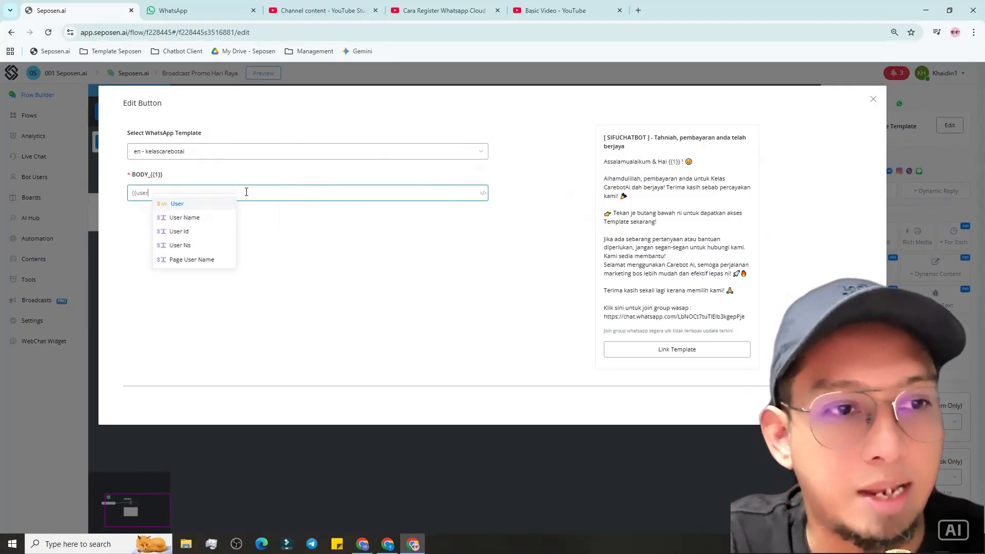
key("Down")
key("Return")
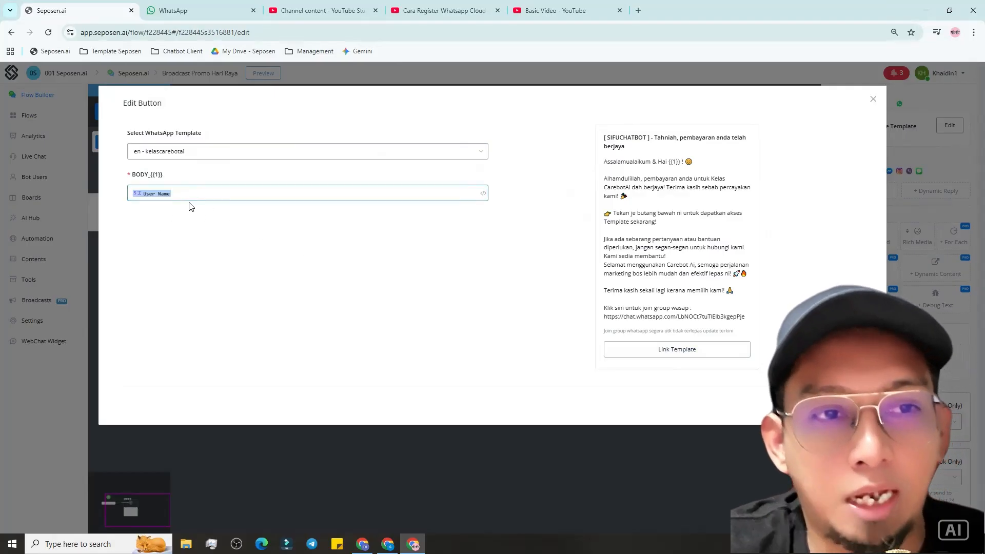
Try to replace the variable in the BODY_{{1}} field with one matching "pang", and clear the field.
key("BackSpace")
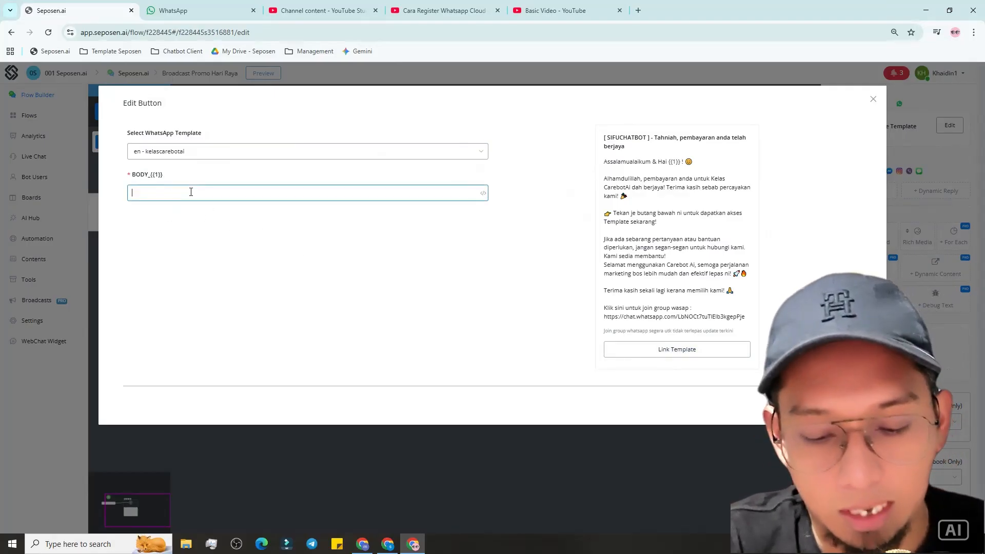
type("{{pan")
key("BackSpace")
key("BackSpace")
key("BackSpace")
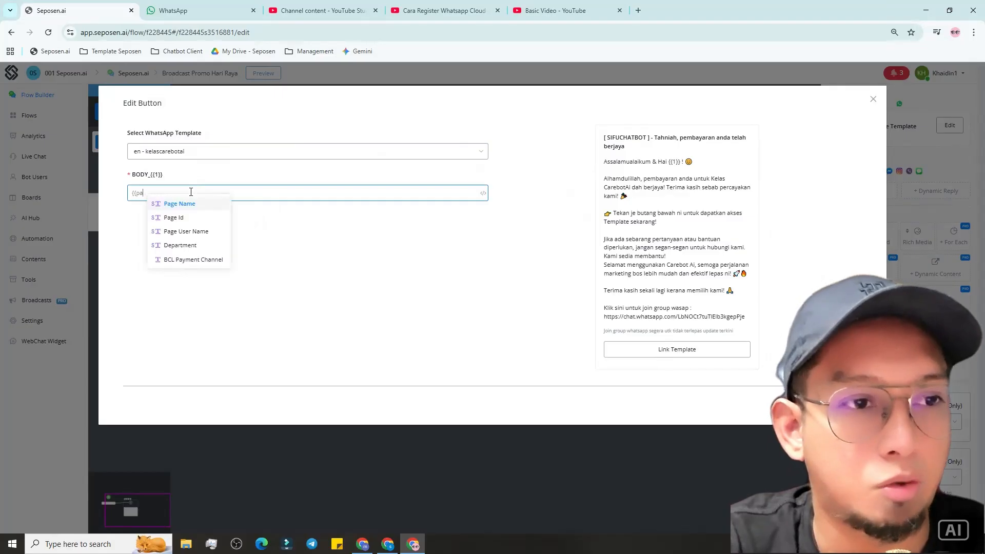
type("ang")
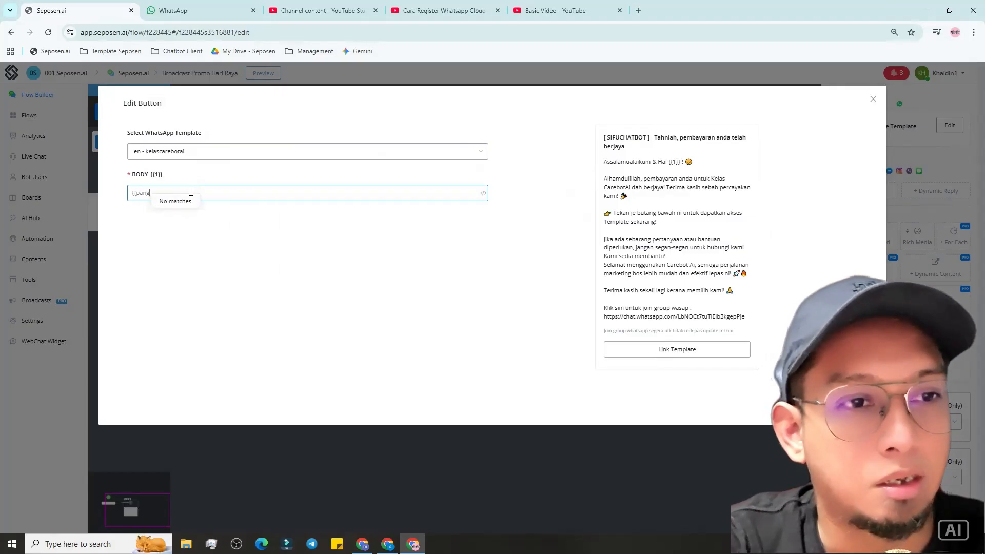
left_click(94, 189)
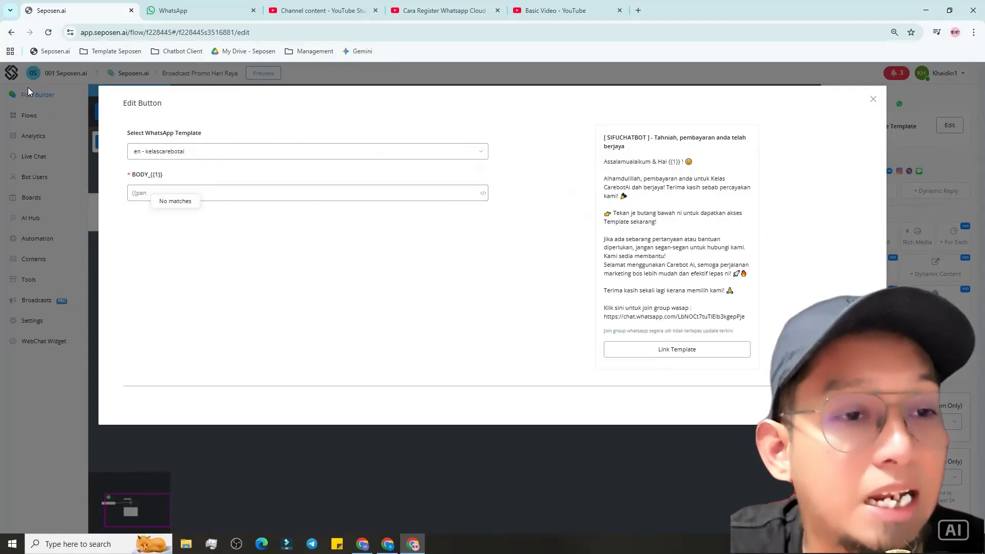
left_click(136, 197)
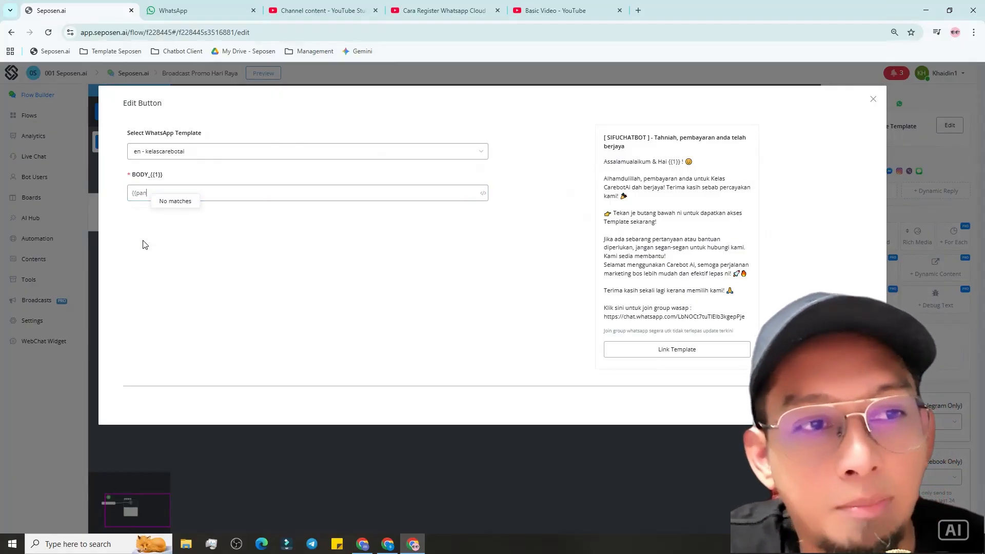
key("ctrl+a")
key("BackSpace")
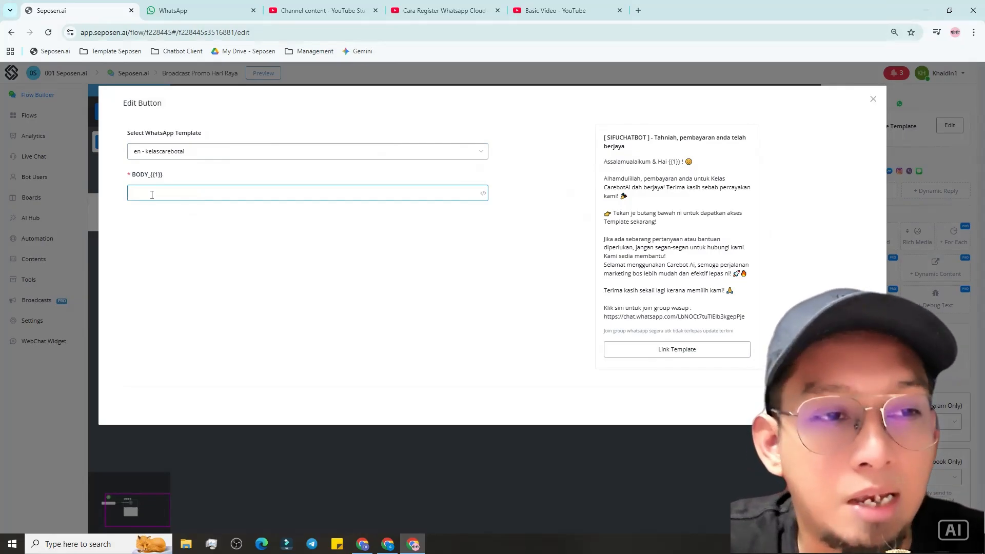
Fill the empty BODY_{{1}} field with the User Name variable.
type("{{user")
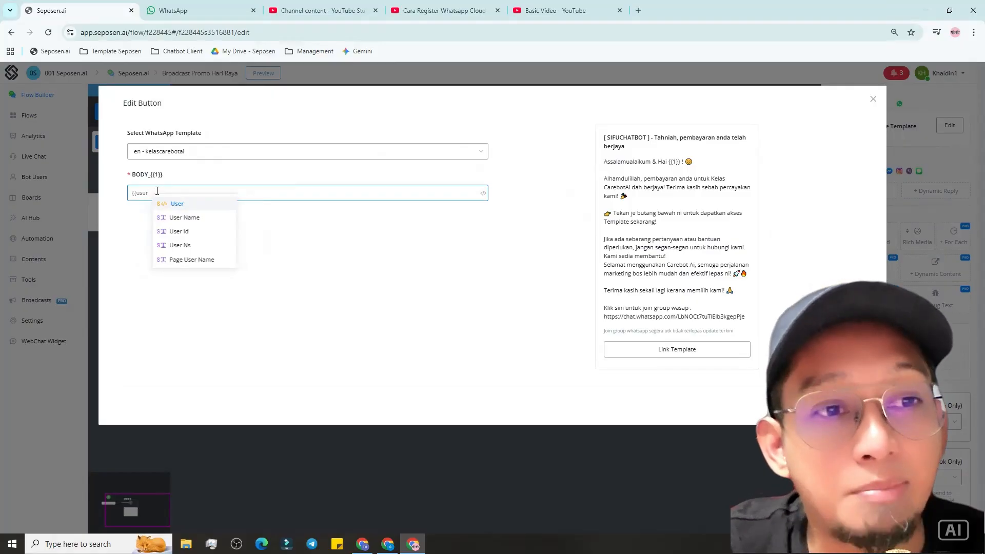
key("Down")
key("Return")
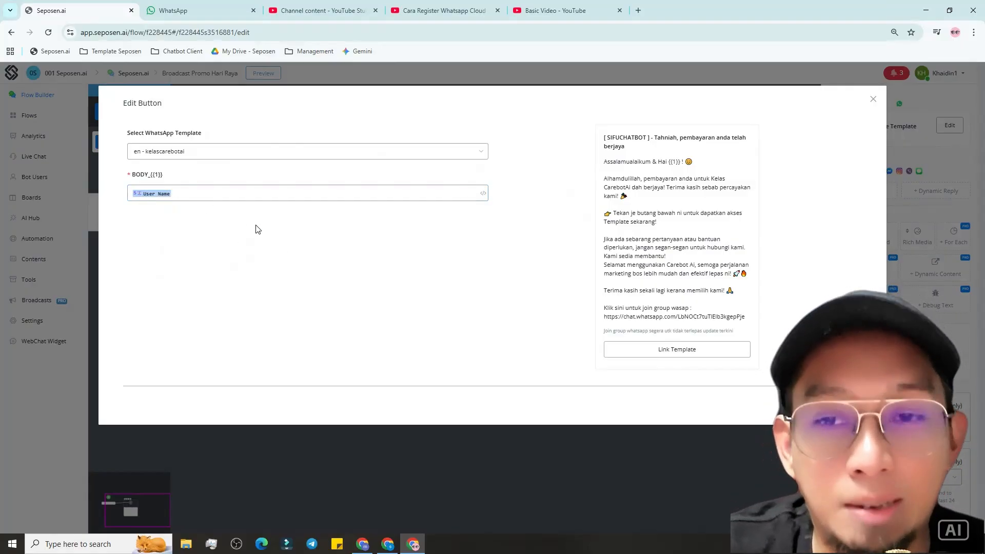
Switch the WhatsApp template to ms - myceorm167promo.
left_click(301, 152)
type("pro")
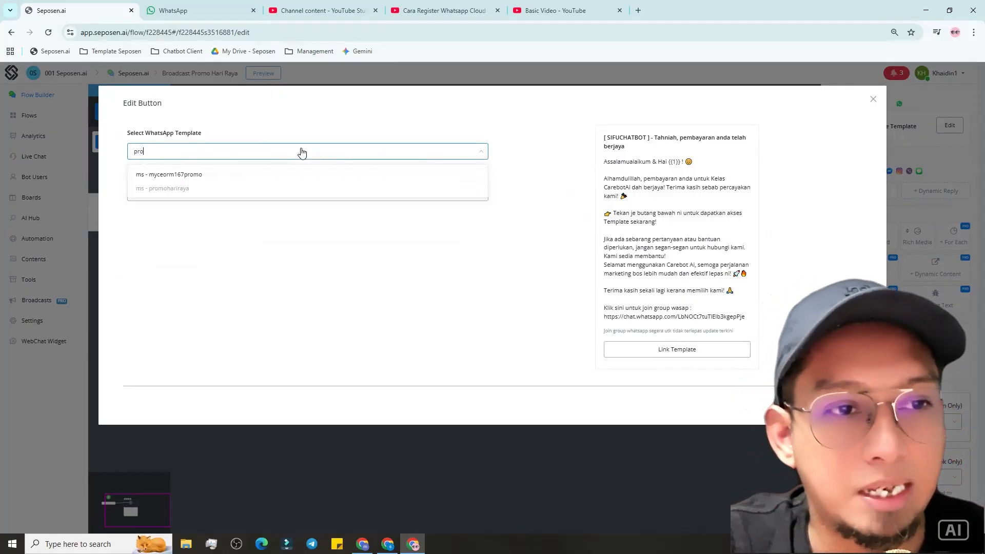
left_click(271, 174)
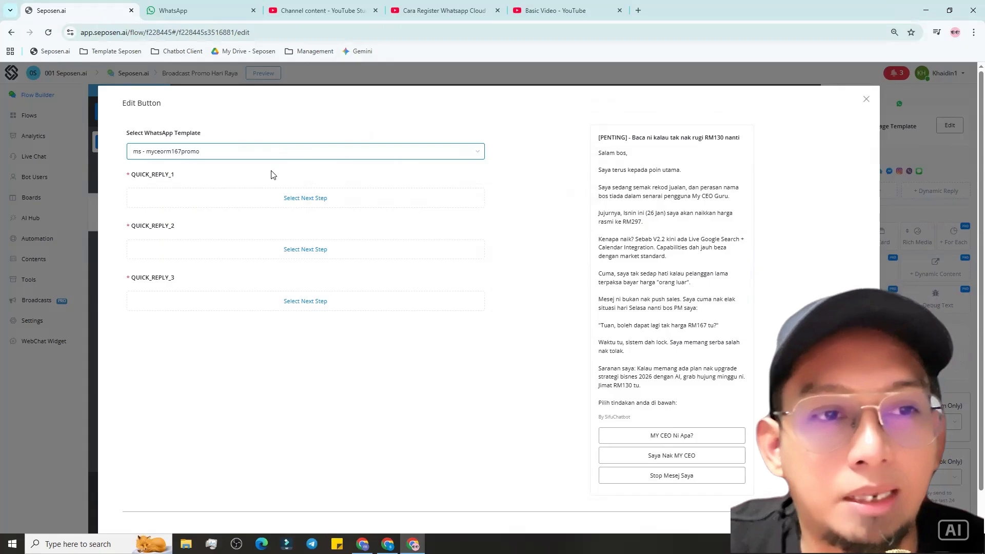
Assign a new Send Message step to QUICK_REPLY_1, reuse it for QUICK_REPLY_2 and QUICK_REPLY_3, and save the template item.
left_click(304, 205)
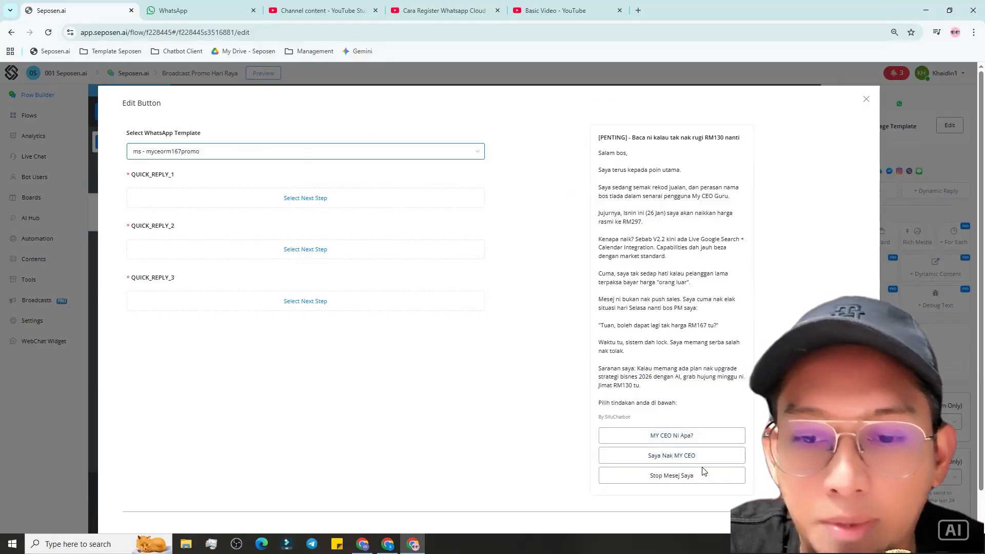
left_click(293, 199)
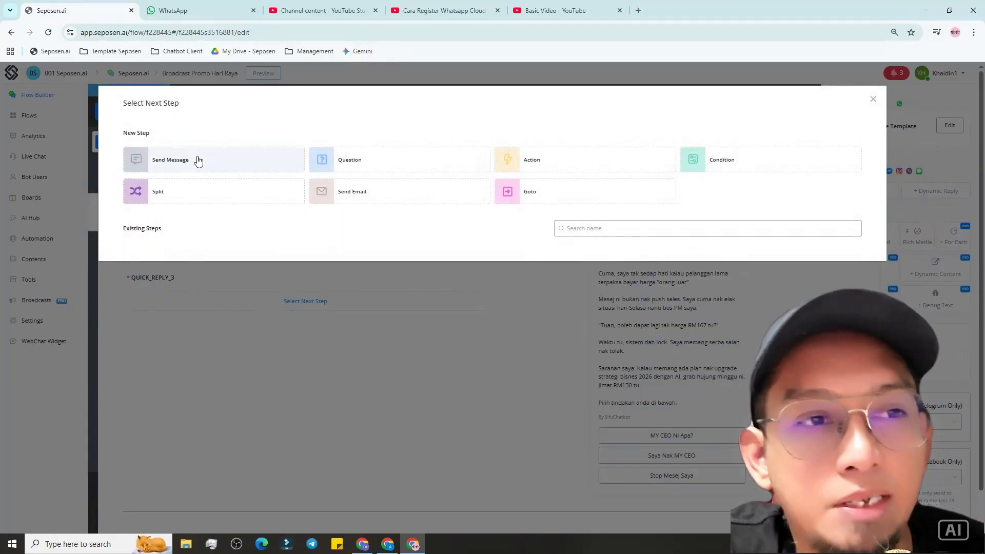
left_click(483, 344)
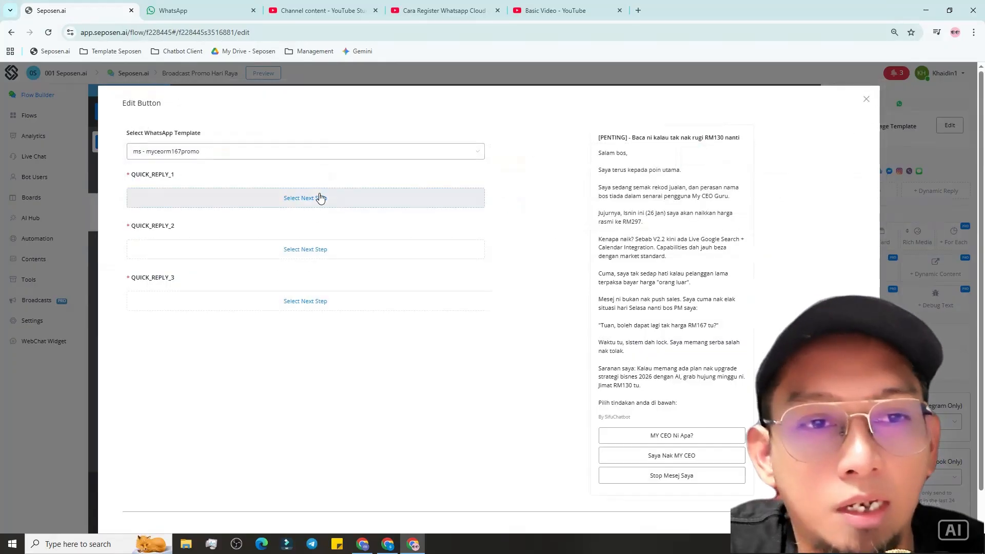
left_click(318, 198)
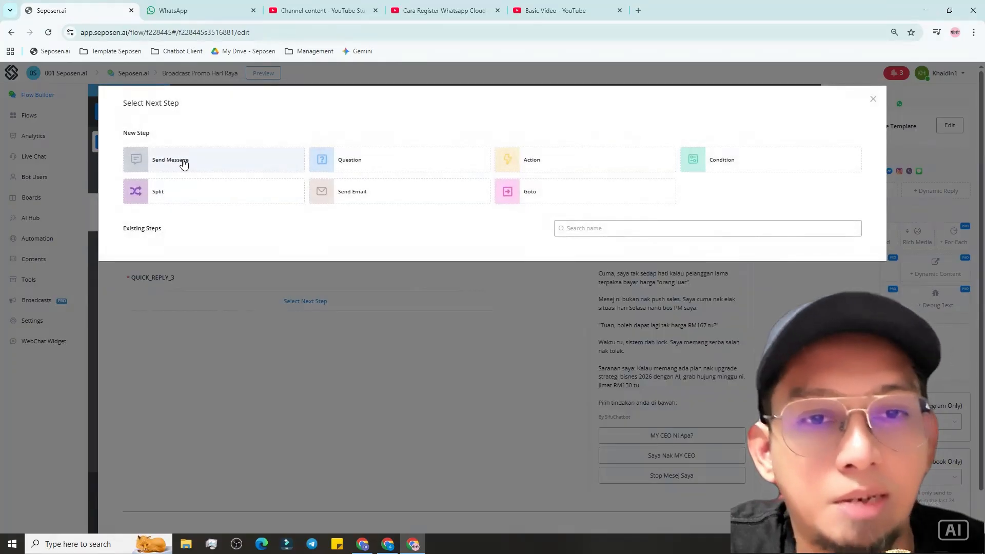
left_click(183, 160)
left_click(292, 263)
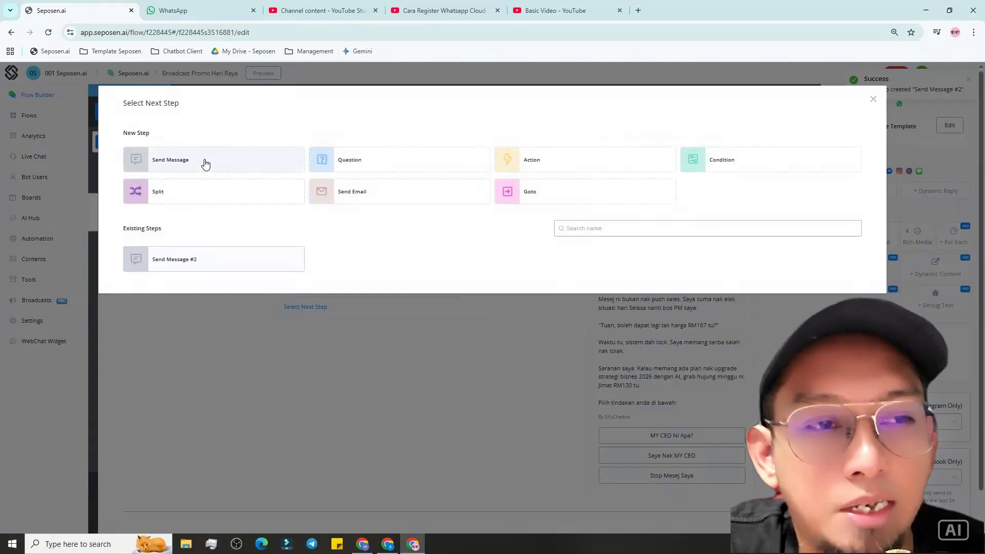
left_click(200, 258)
left_click(308, 312)
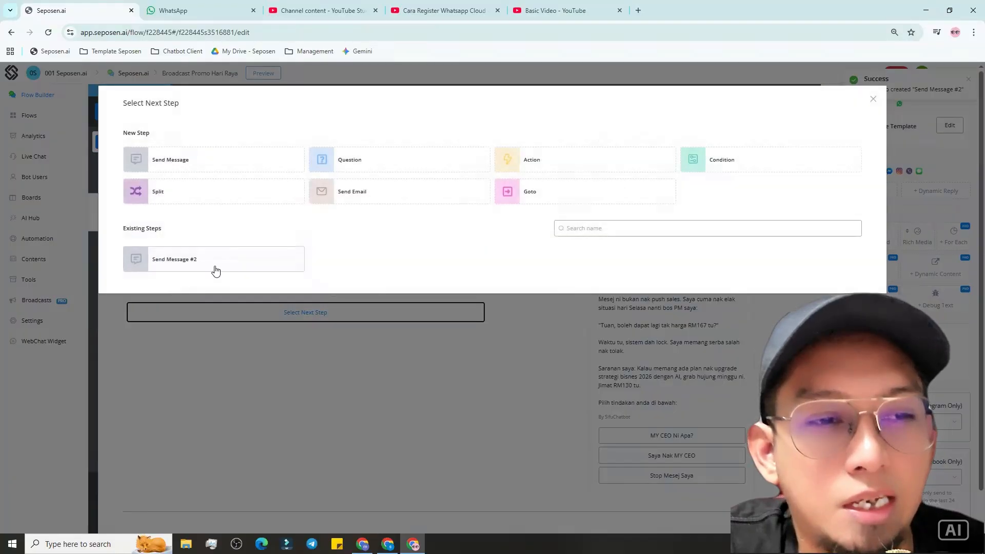
left_click(216, 267)
scroll(445, 377, "down", 2)
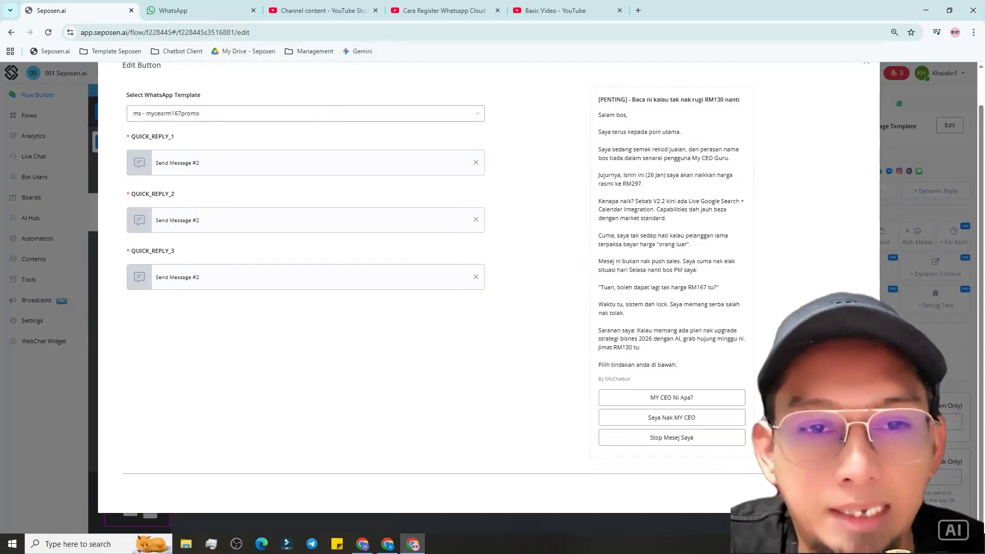
left_click(841, 494)
Delete the Send Message #2 step that the three template buttons lead to.
left_click_drag(608, 475, 541, 440)
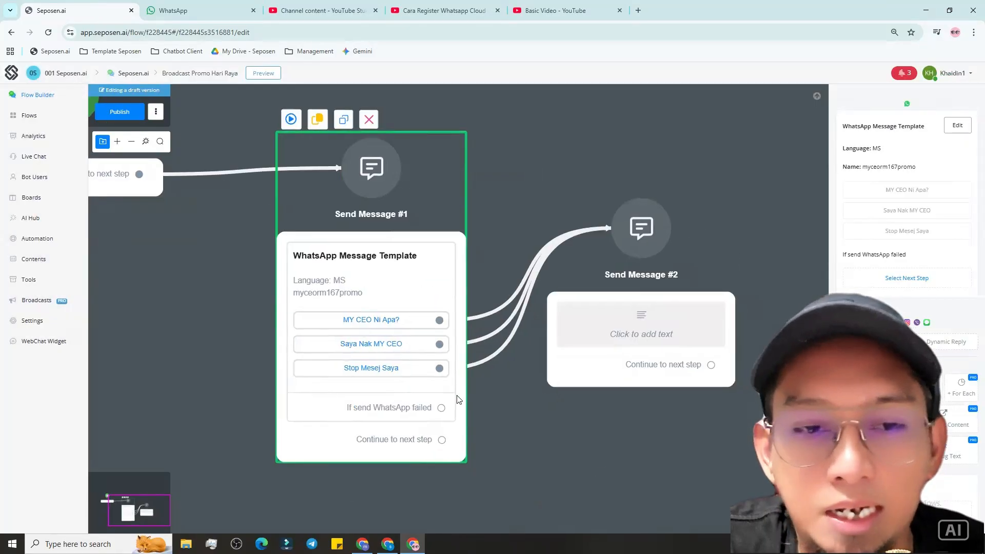
left_click(614, 273)
left_click(641, 181)
key("Return")
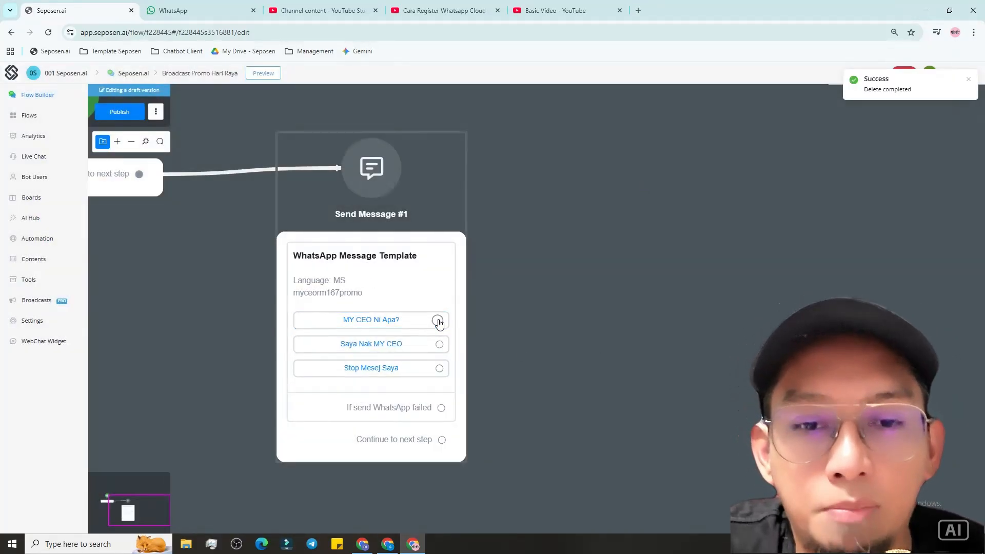
Route the MY CEO Ni Apa? and Saya Nak MY CEO buttons to a new Goto step targeting the 1. Default sub flow.
left_click_drag(438, 322, 585, 220)
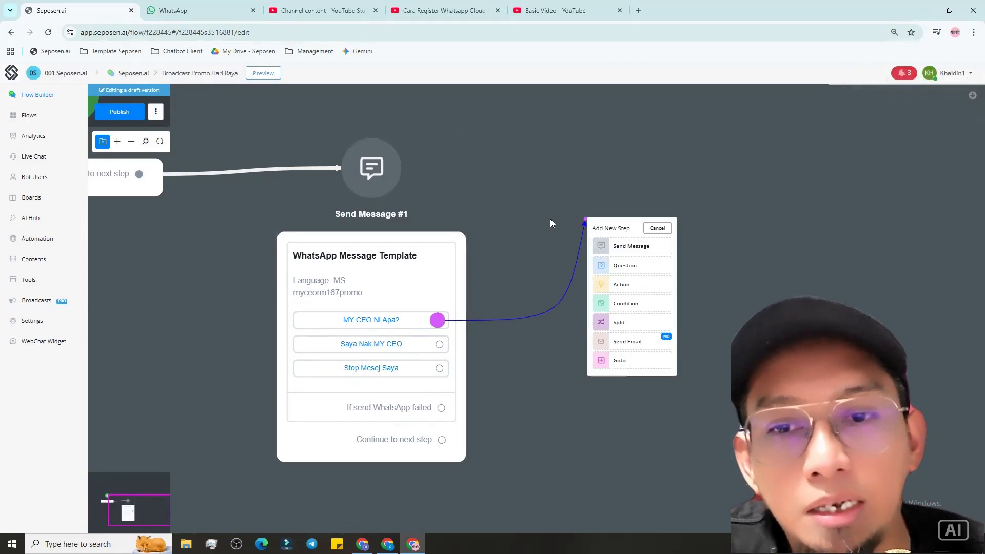
left_click(620, 362)
left_click(872, 179)
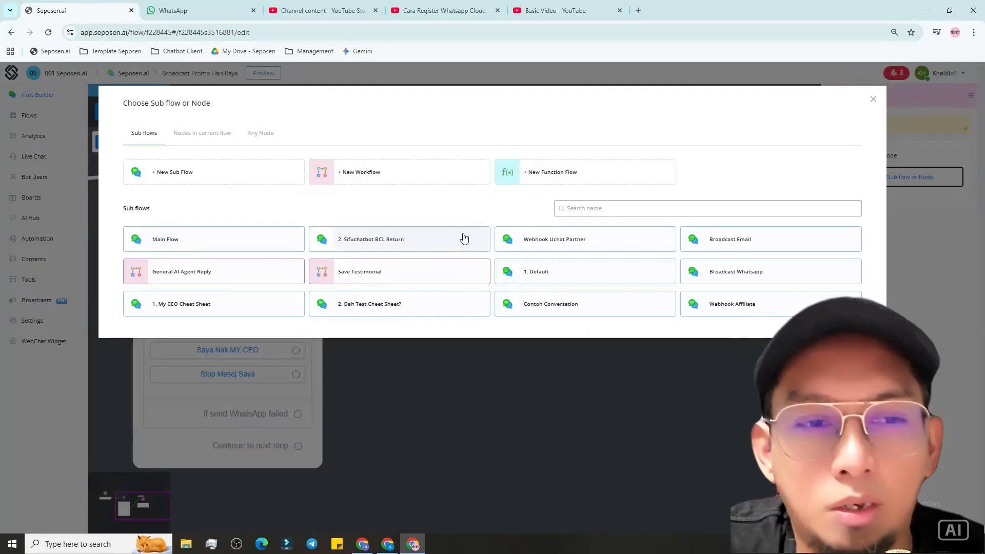
left_click(554, 278)
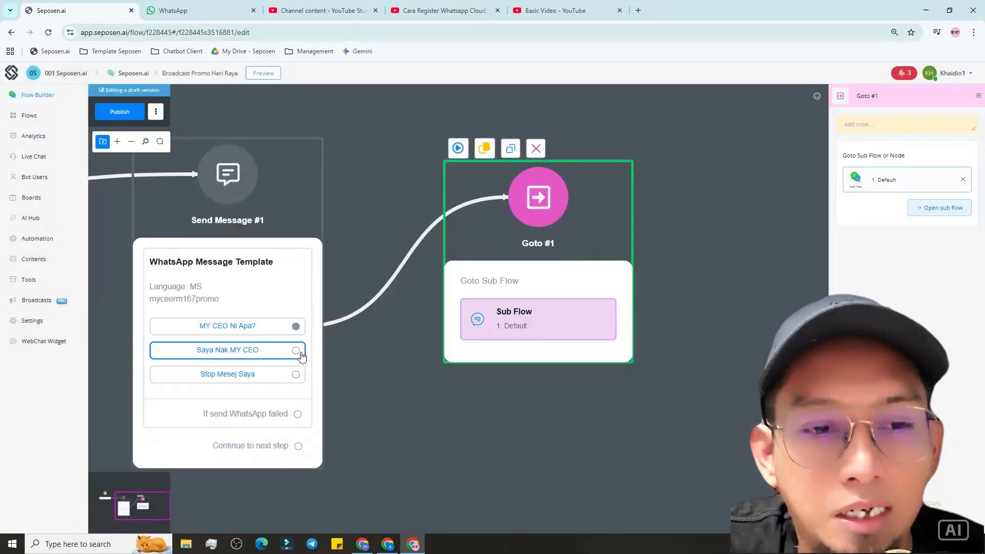
left_click_drag(296, 350, 530, 217)
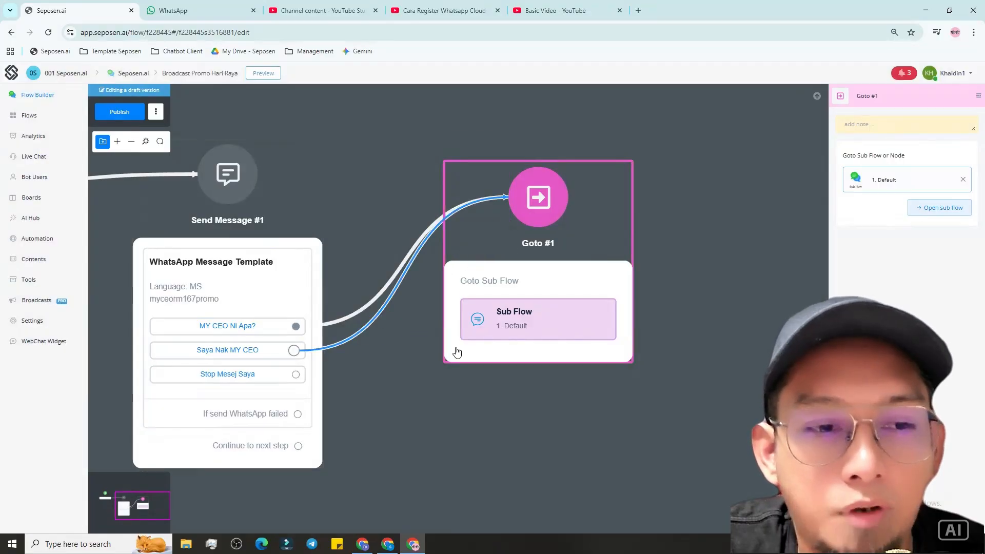
Connect the template's Stop Mesej Saya button to a new Send Message step placed below the Goto step.
left_click_drag(396, 356, 385, 265)
left_click_drag(282, 286, 382, 386)
left_click(427, 354)
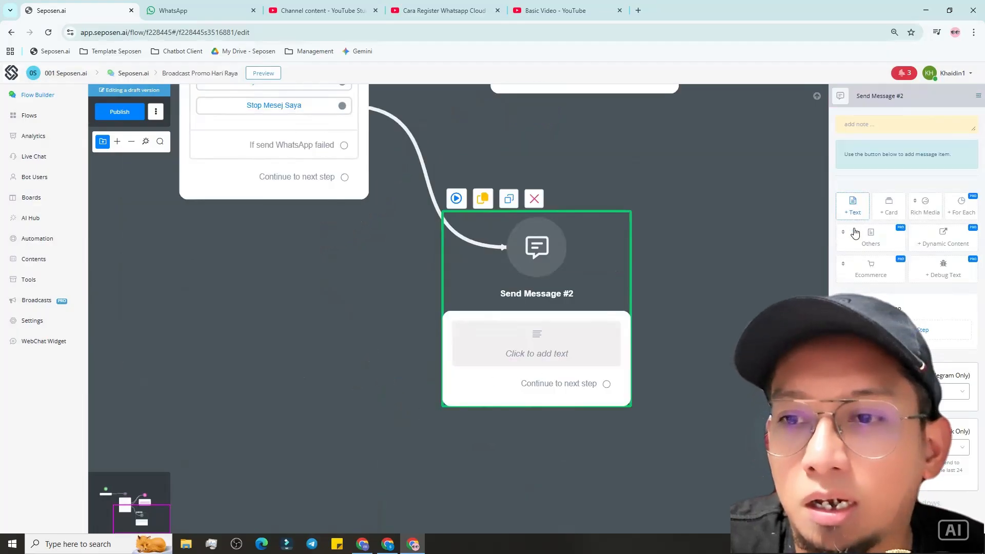
Add the text "Ok baik.. saya akan remove anda dari senarai broadcast selepas ini." to the Send Message #2 step.
left_click(850, 211)
type("Ok")
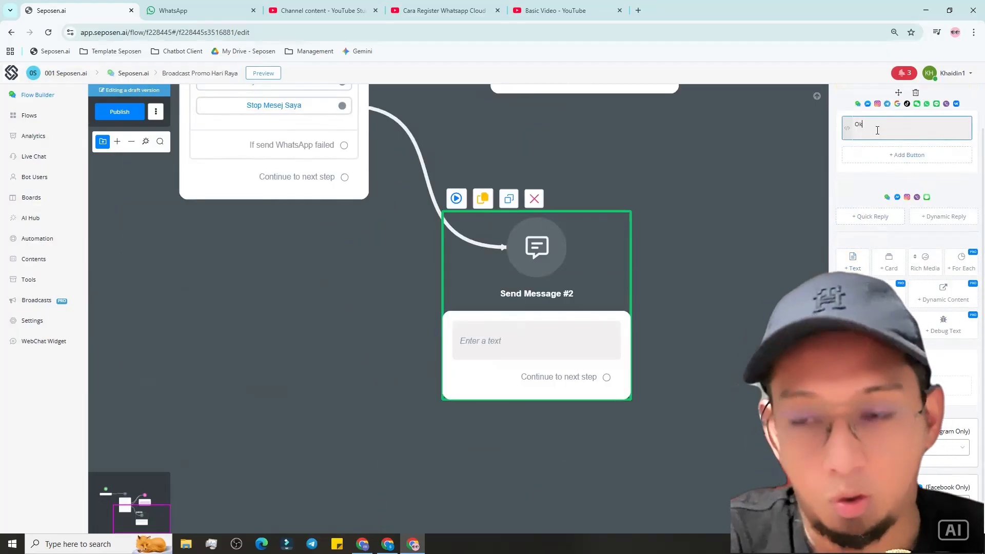
type(" baik, saya a")
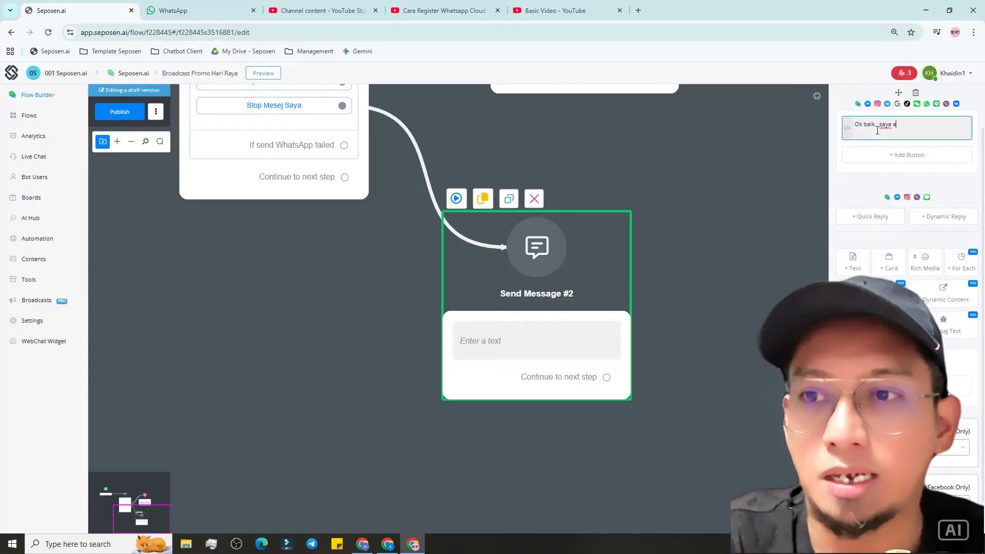
type("kan remove ad")
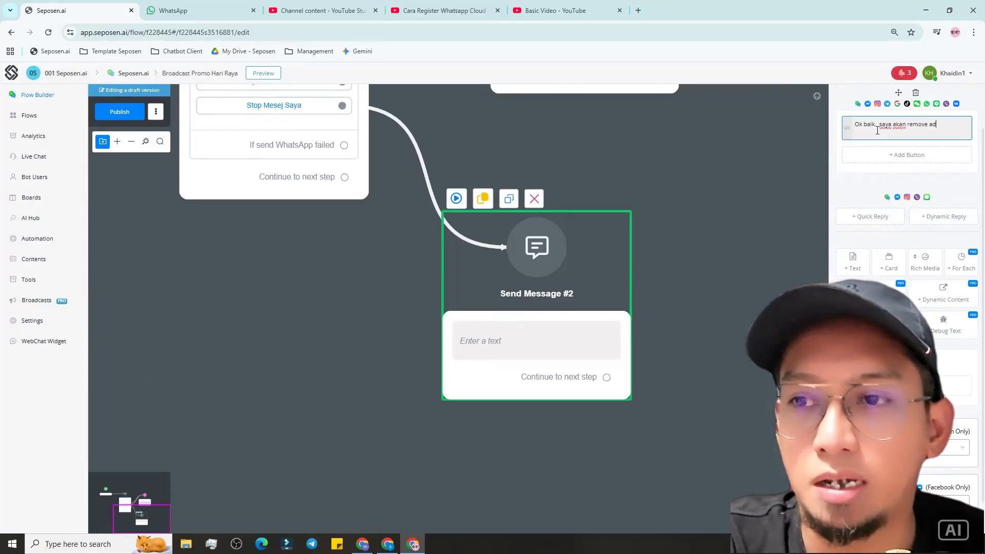
type("na")
key("BackSpace")
key("BackSpace")
key("BackSpace")
type("nda dari s")
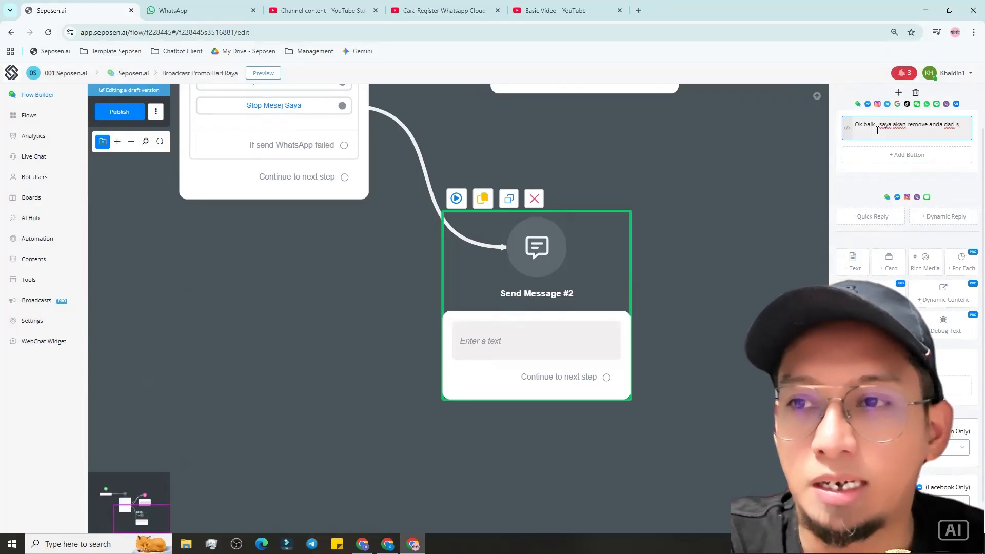
type("enarai ")
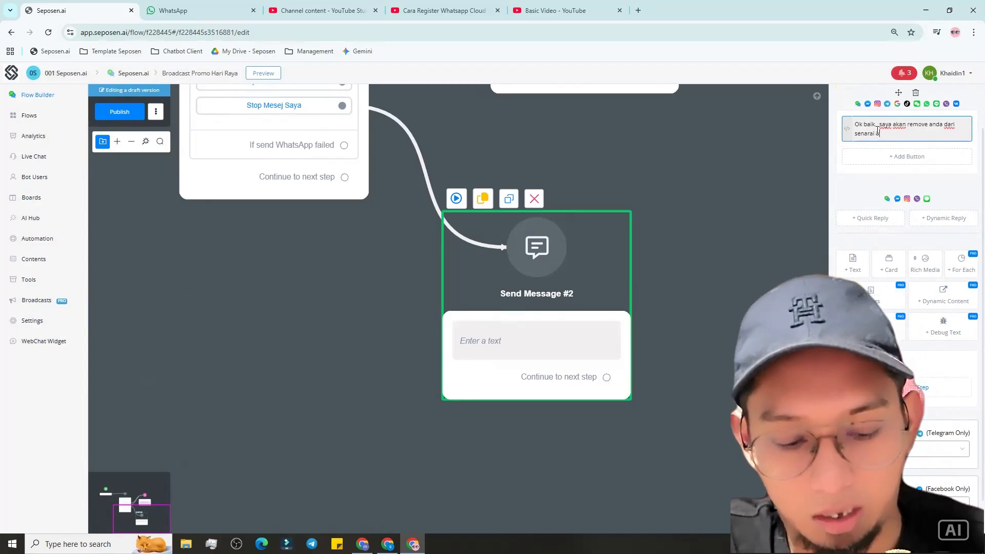
type("broadcast")
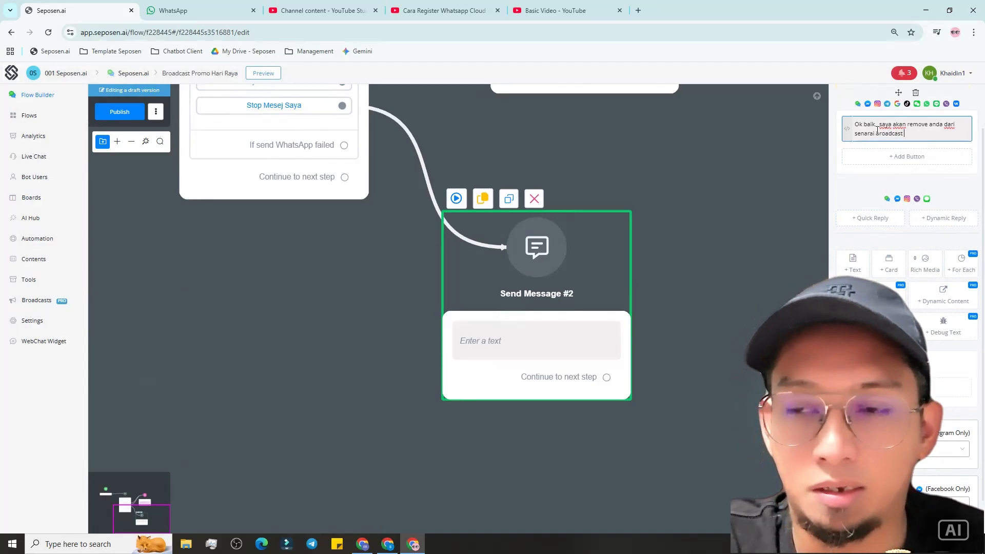
type(" promo sele")
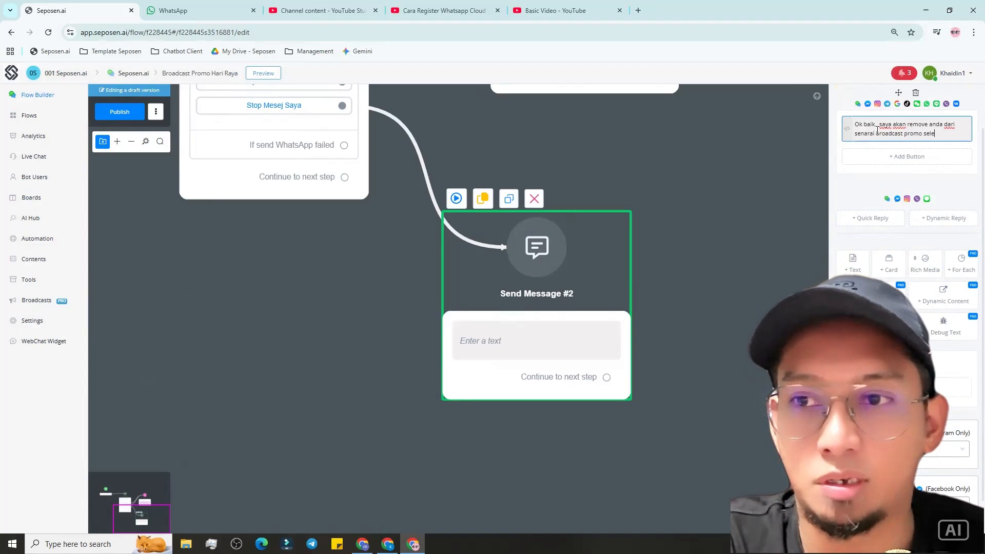
key("BackSpace")
key("BackSpace")
key("BackSpace")
key("BackSpace")
key("BackSpace")
key("BackSpace")
key("BackSpace")
key("BackSpace")
key("BackSpace")
key("BackSpace")
type("selepas ini.")
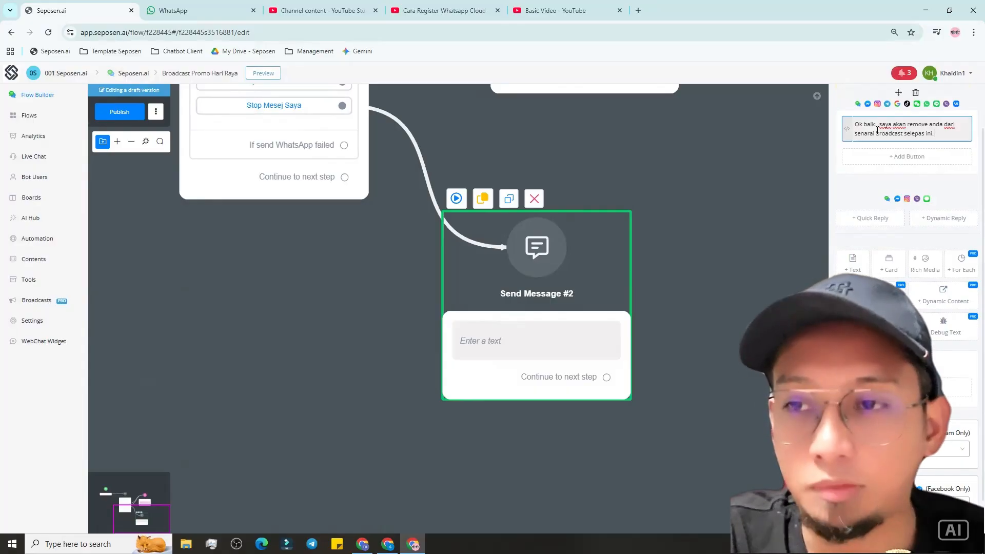
left_click(709, 283)
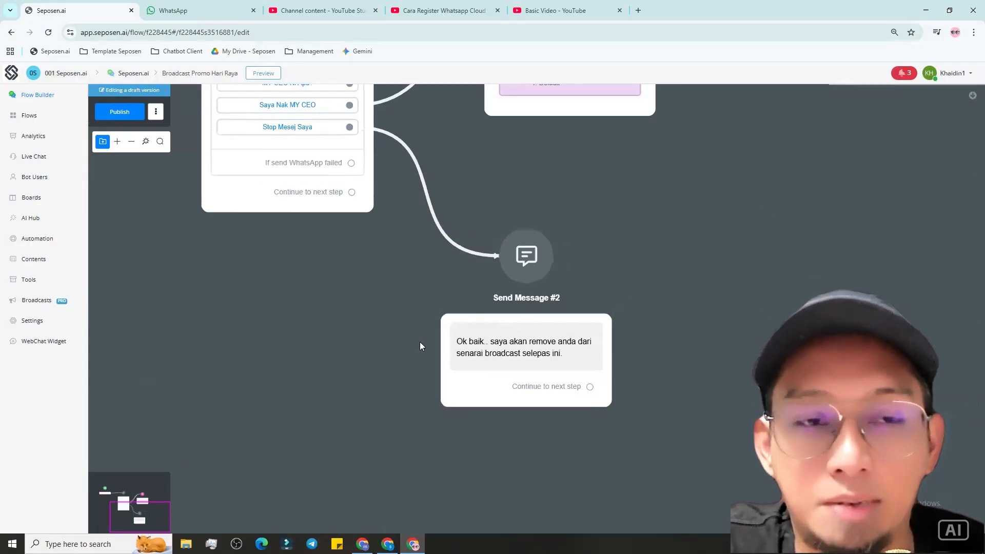
left_click(537, 304)
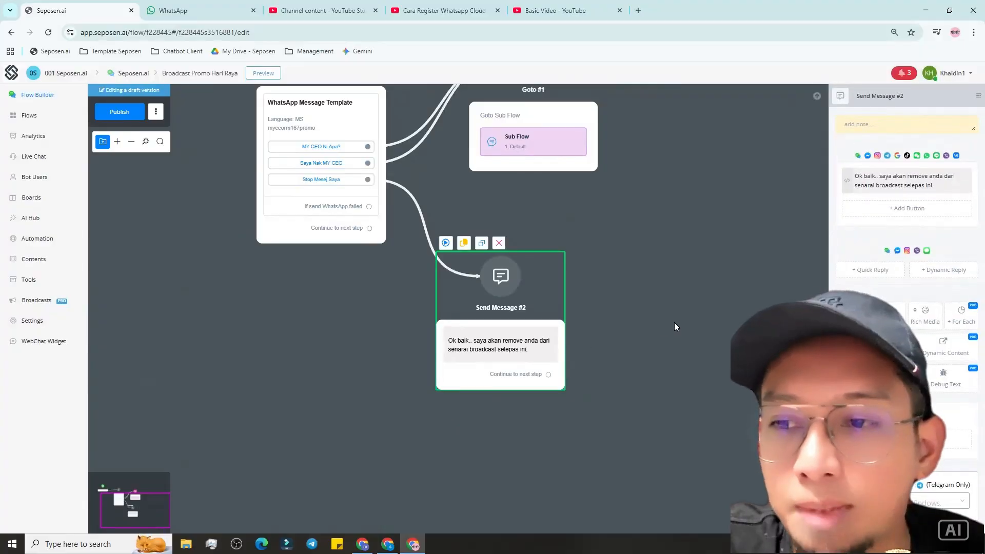
left_click(657, 325)
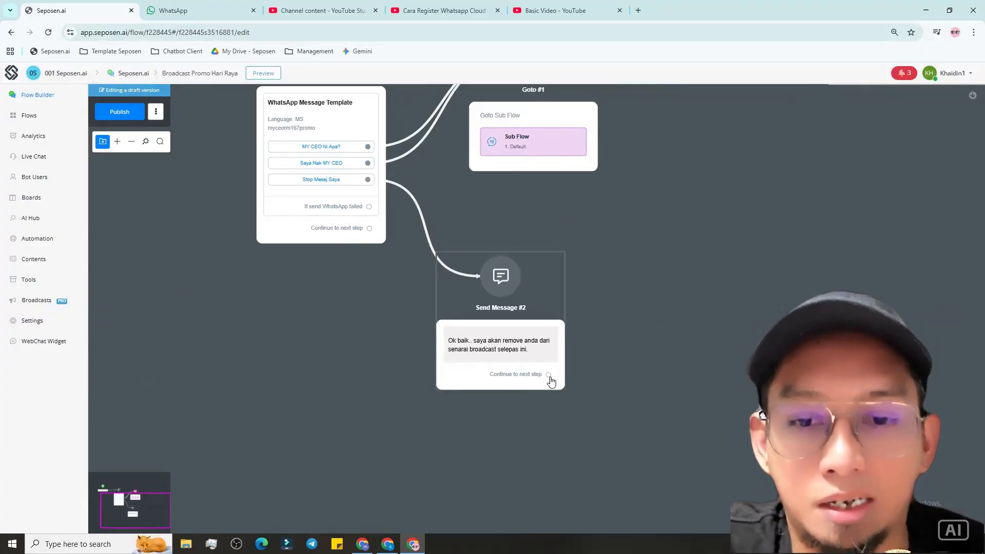
Continue Send Message #2 to a new Action step and give that step an Add Tag action.
left_click_drag(549, 376, 633, 300)
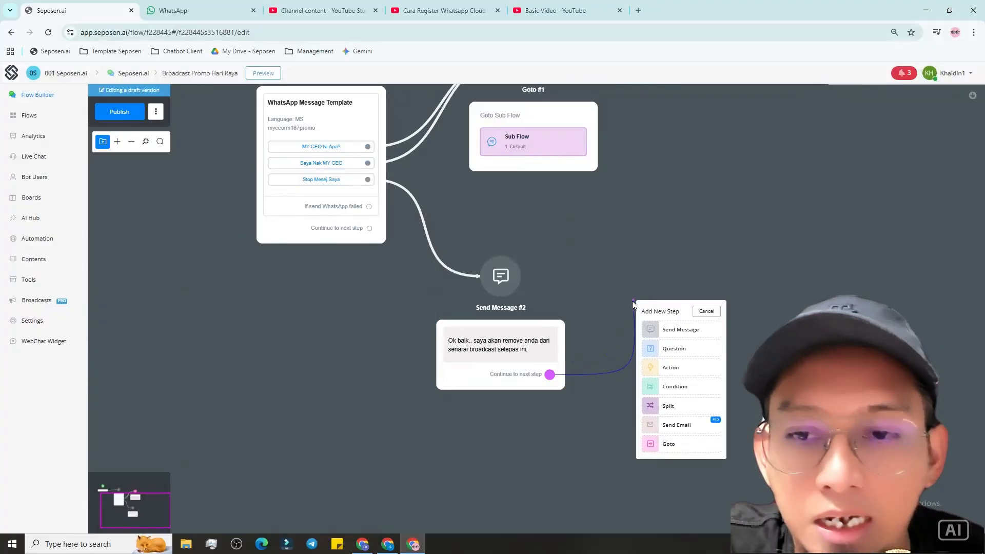
left_click(673, 369)
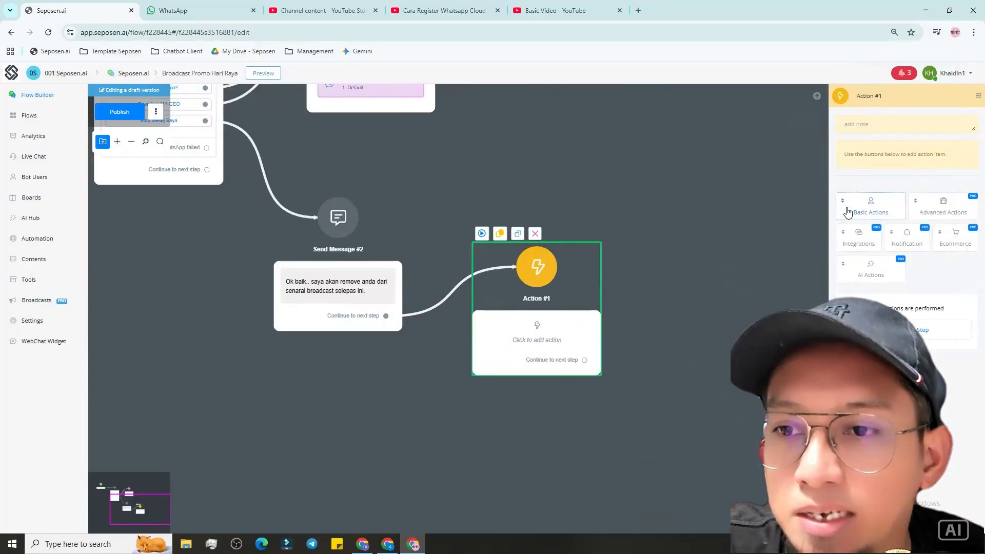
mouse_move(863, 211)
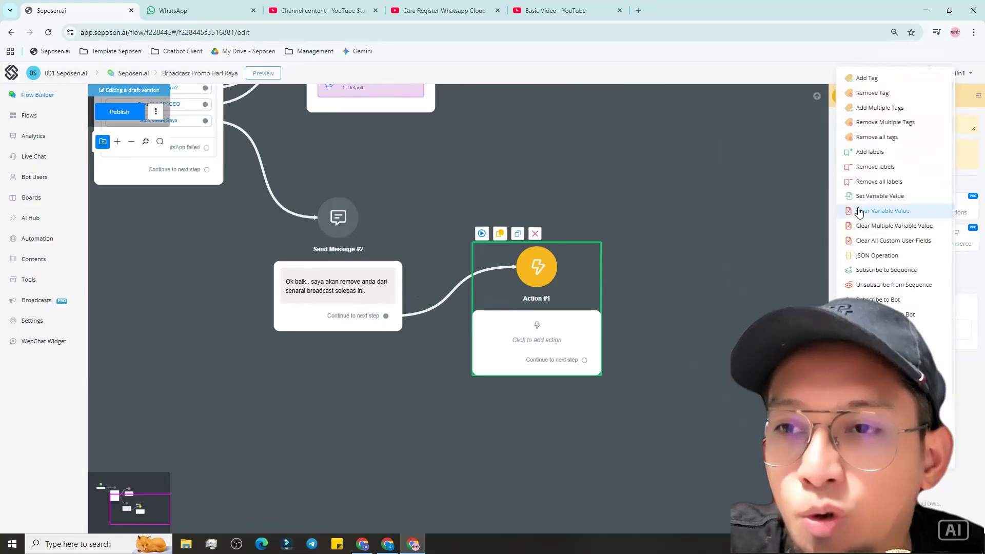
left_click(867, 79)
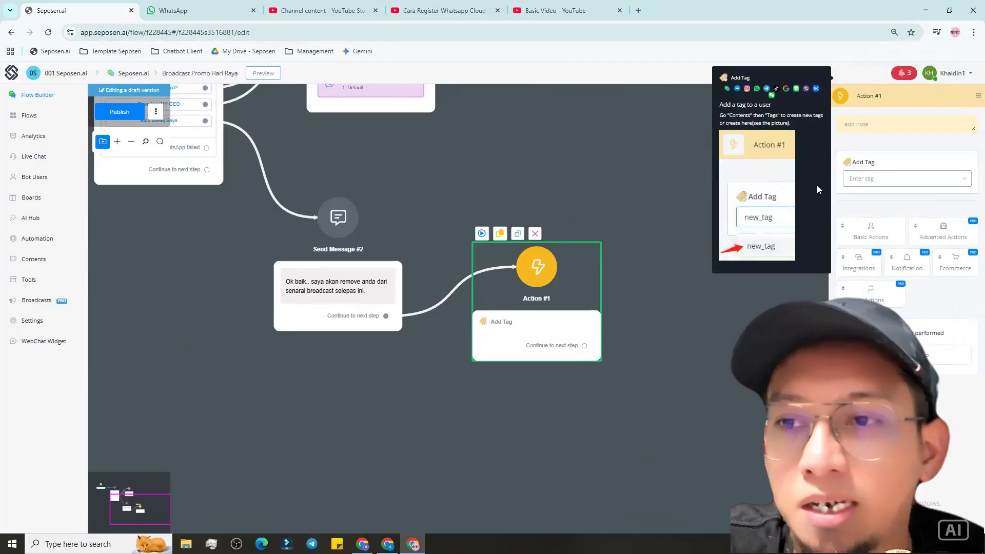
Choose the existing tag Click Button Stop Mesej for the Add Tag action and publish the flow.
left_click(864, 179)
type("Stop Me")
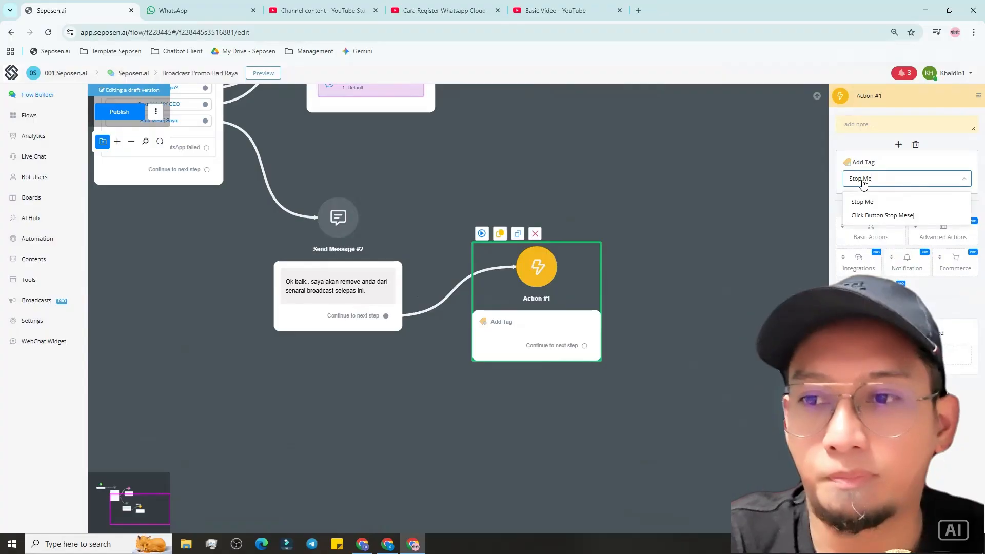
key("Down")
key("Return")
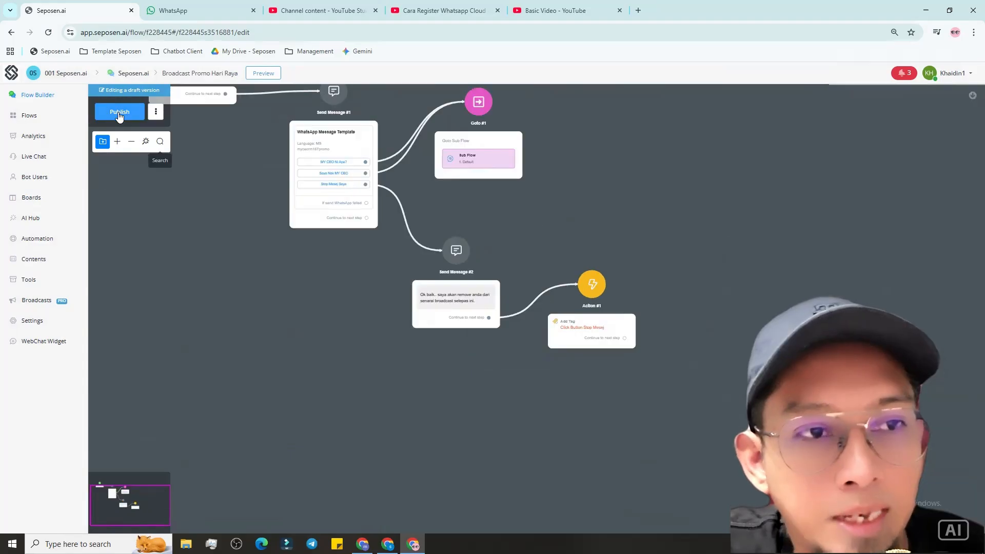
left_click(118, 112)
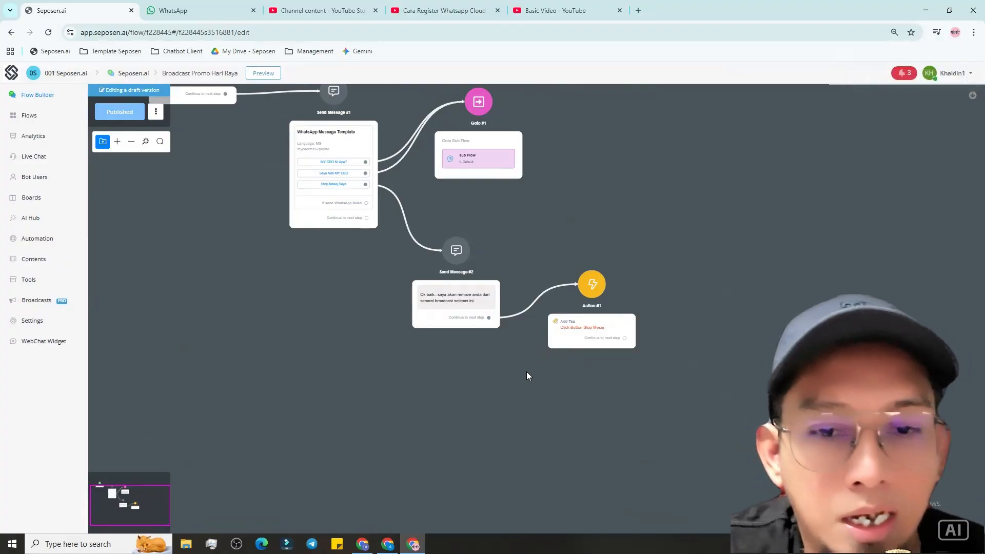
Tidy the flow layout by automatically arranging all steps on the canvas.
left_click_drag(526, 372, 494, 358)
left_click_drag(523, 289, 511, 275)
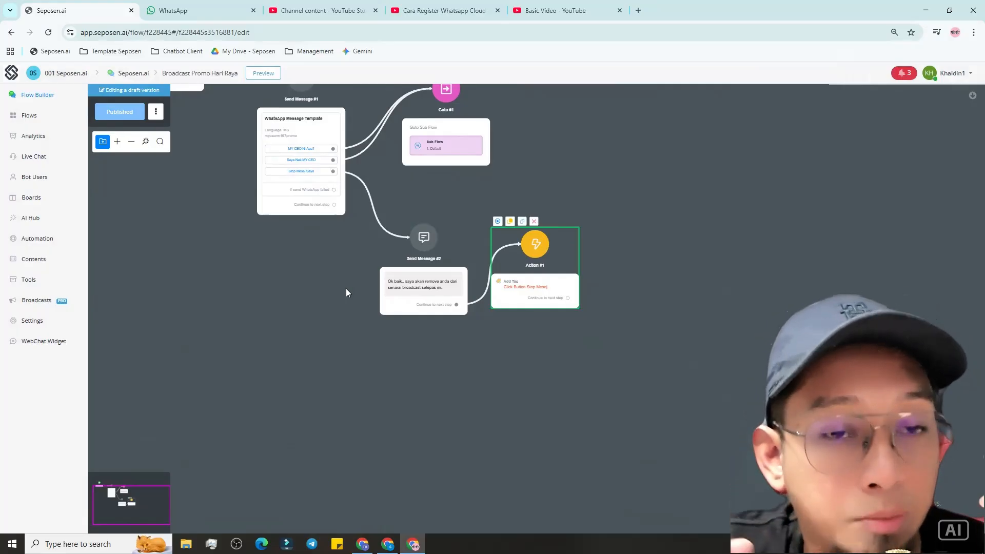
left_click_drag(279, 281, 349, 345)
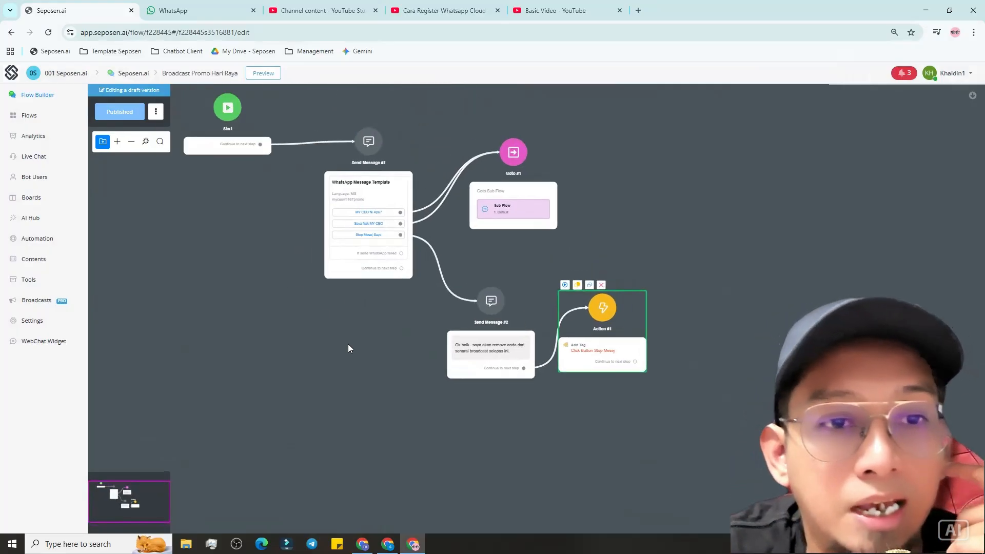
left_click(146, 141)
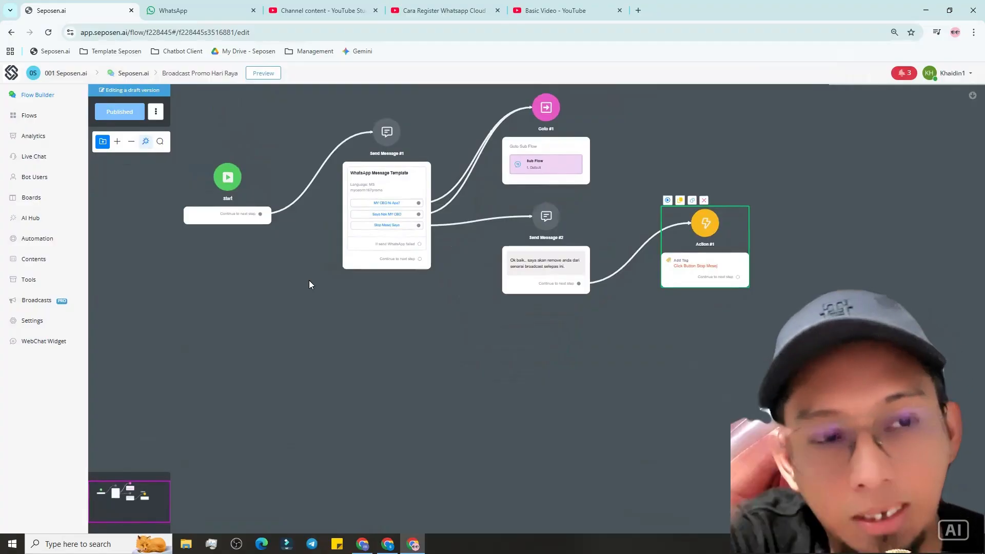